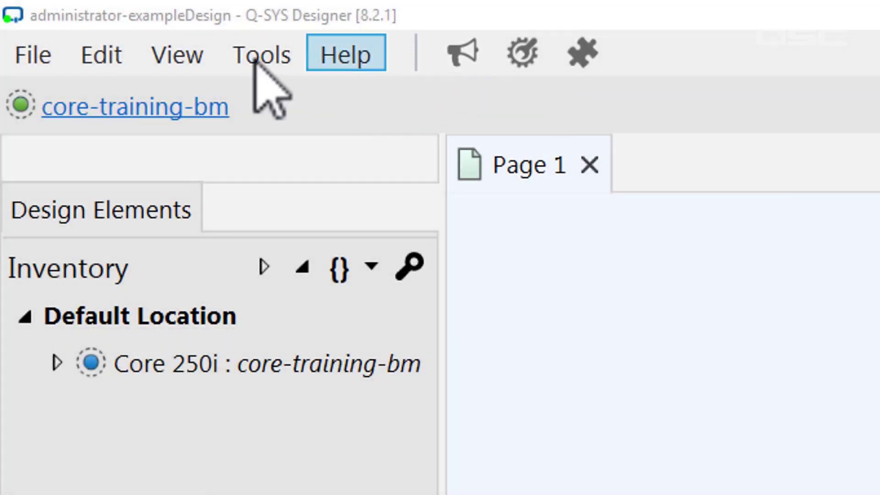
- Open the Administrator from the Tools list and bring up its Commands page
{"action": "left_click", "coordinate": [256, 64]}
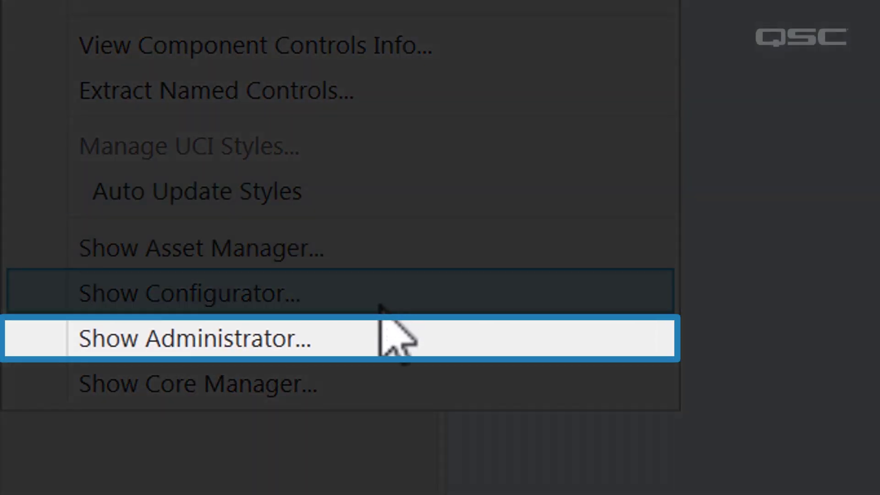
{"action": "left_click", "coordinate": [373, 338]}
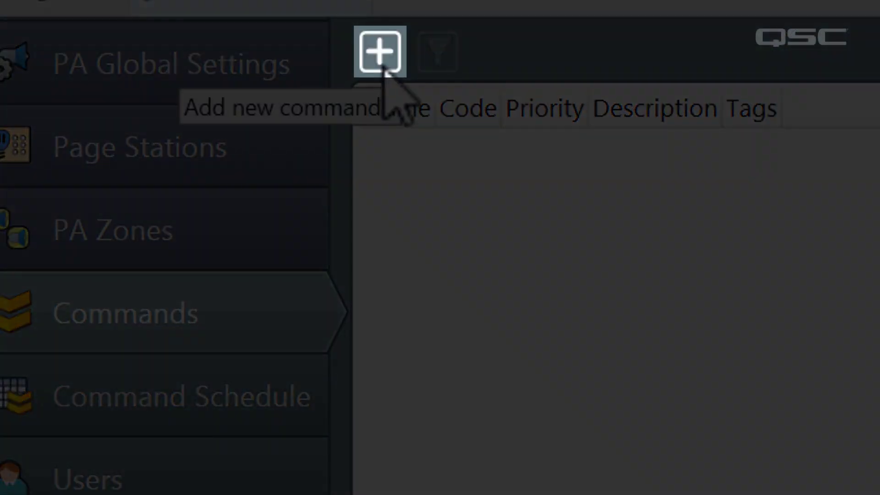
{"action": "left_click", "coordinate": [381, 68]}
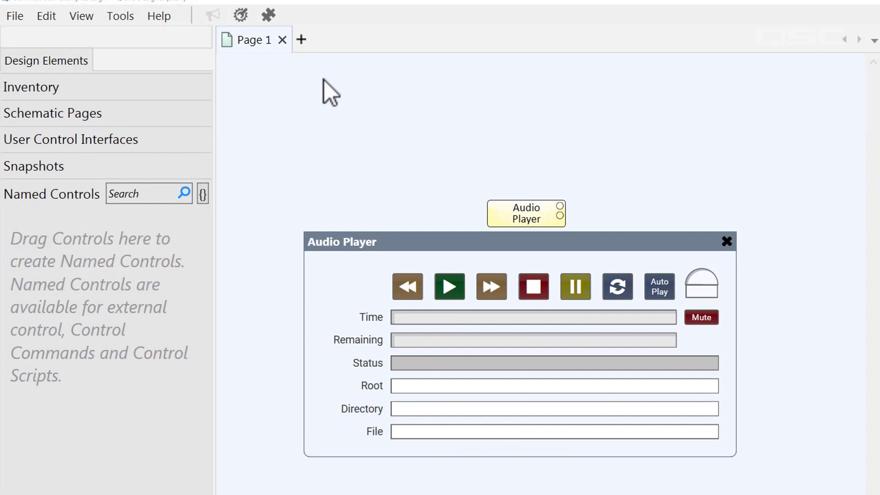
- Turn the Audio Player's Play, Pause and gain knob into named controls, then run the design with F5
{"action": "left_click_drag", "start_coordinate": [450, 286], "coordinate": [102, 248]}
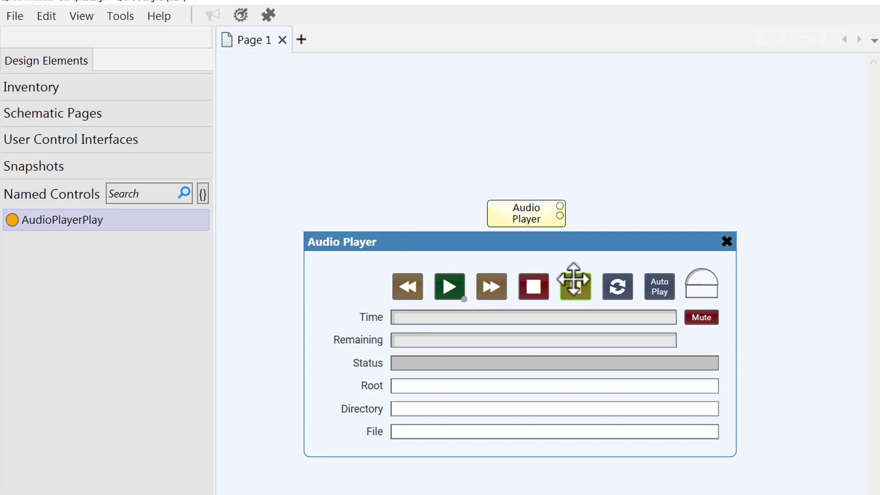
{"action": "left_click_drag", "start_coordinate": [572, 279], "coordinate": [106, 275]}
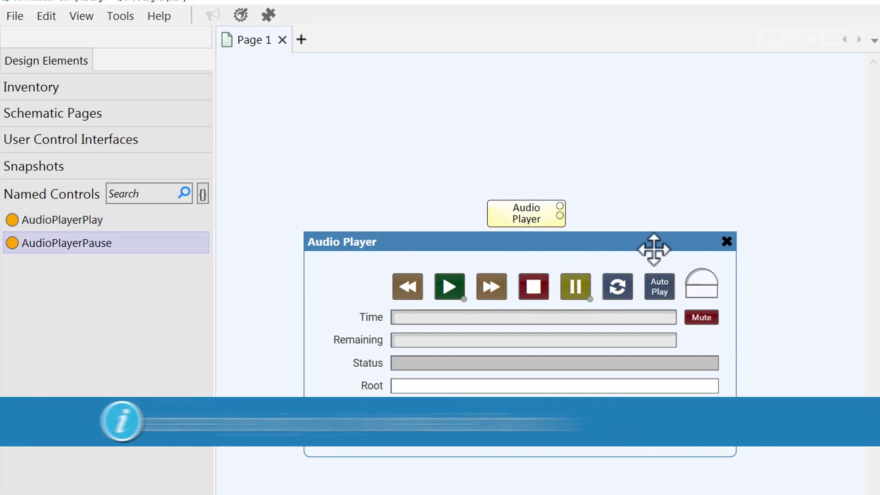
{"action": "left_click_drag", "start_coordinate": [696, 275], "coordinate": [145, 284]}
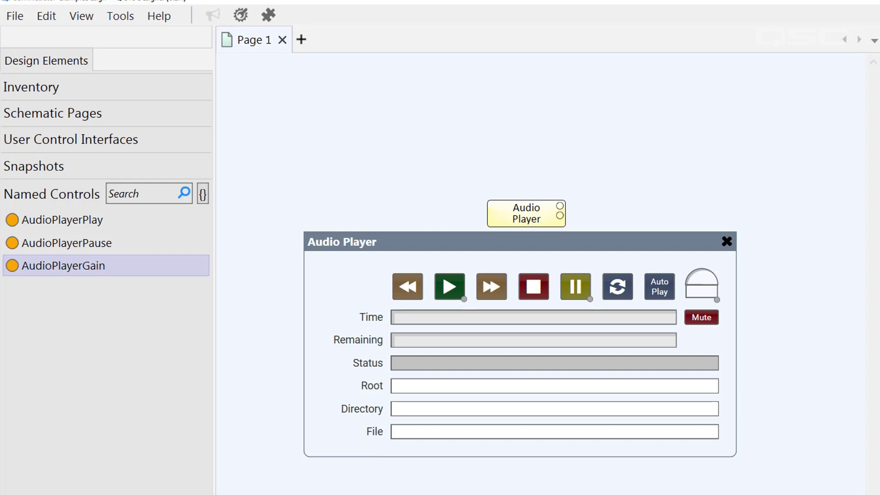
{"action": "key", "text": "F5"}
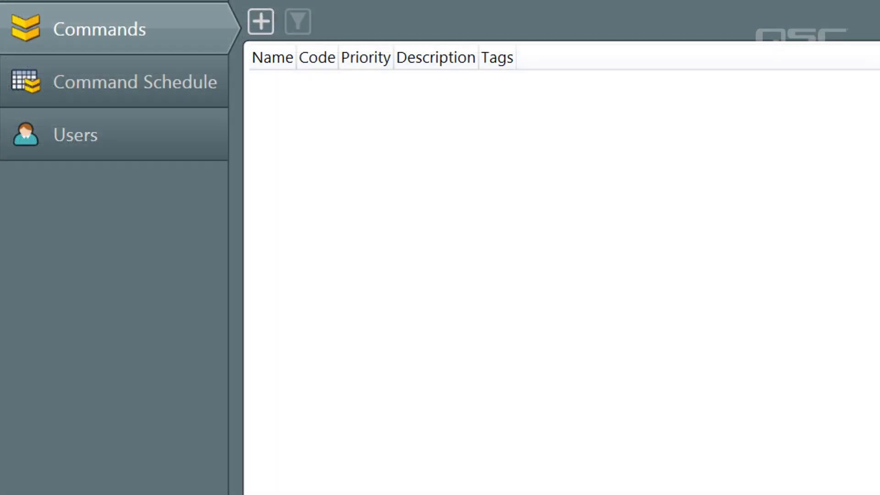
- Add Control Change command 'Gain to Full', code 150, driving AudioPlayerGain to 20 with a 5-second ramp
{"action": "left_click", "coordinate": [261, 21]}
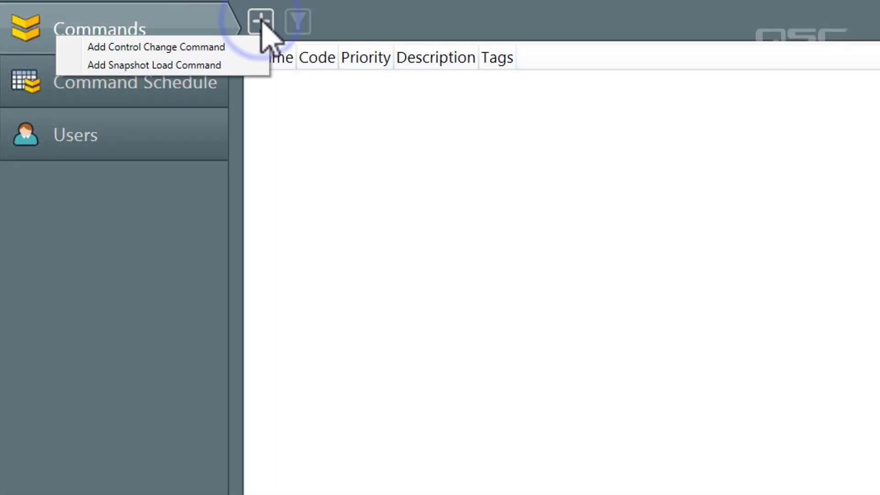
{"action": "left_click", "coordinate": [242, 47]}
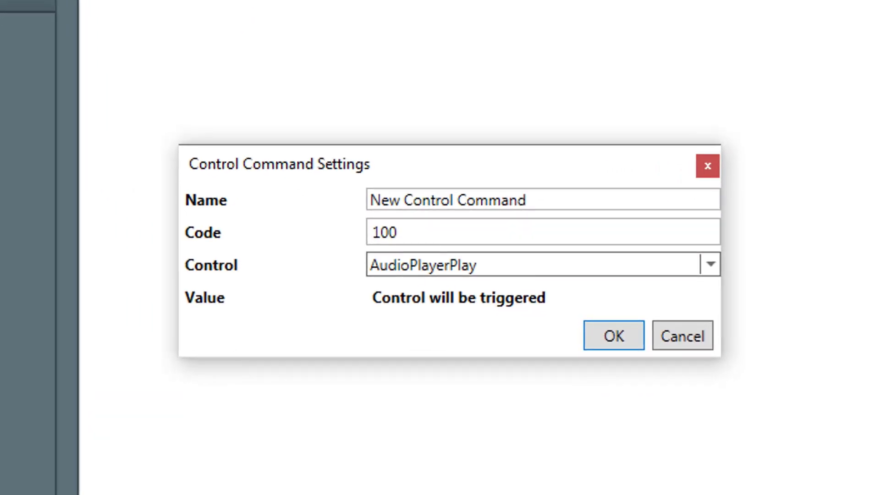
{"action": "left_click_drag", "start_coordinate": [552, 202], "coordinate": [289, 165]}
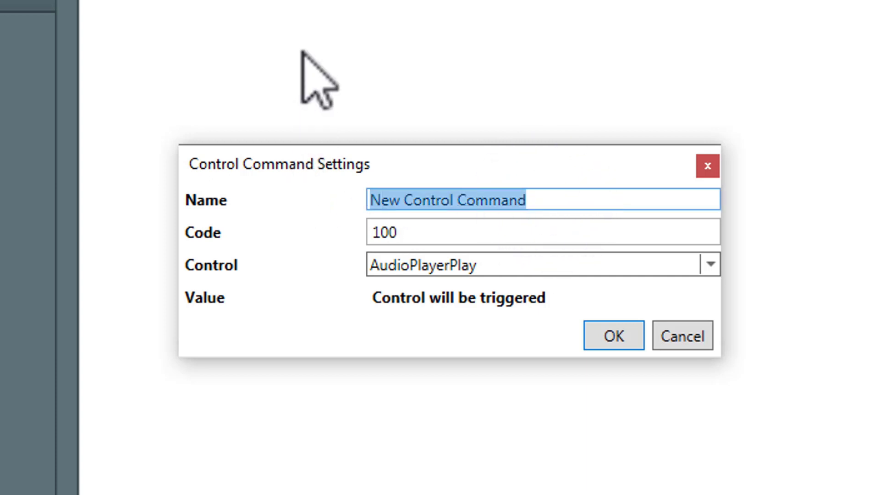
{"action": "key", "text": "BackSpace"}
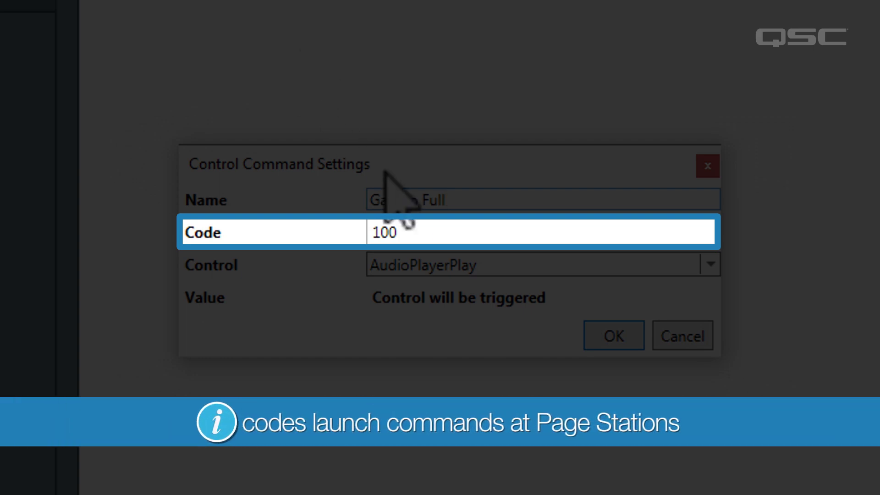
{"action": "double_click", "coordinate": [427, 230]}
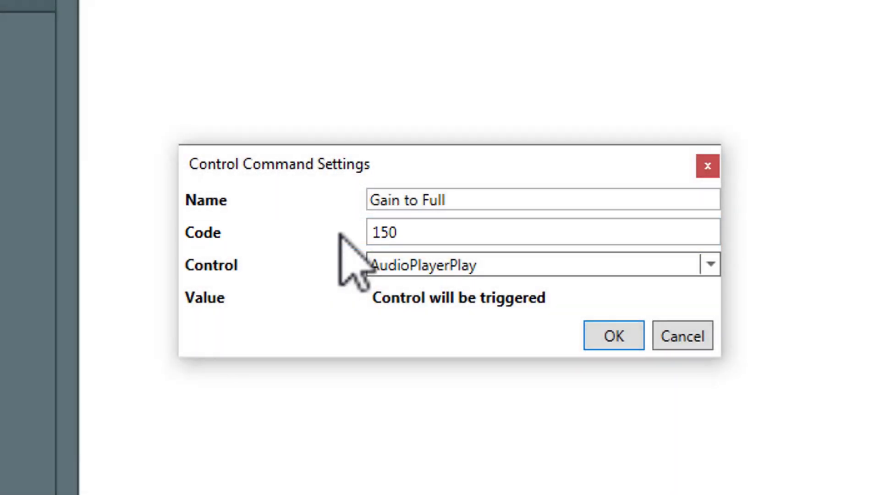
{"action": "left_click", "coordinate": [559, 265]}
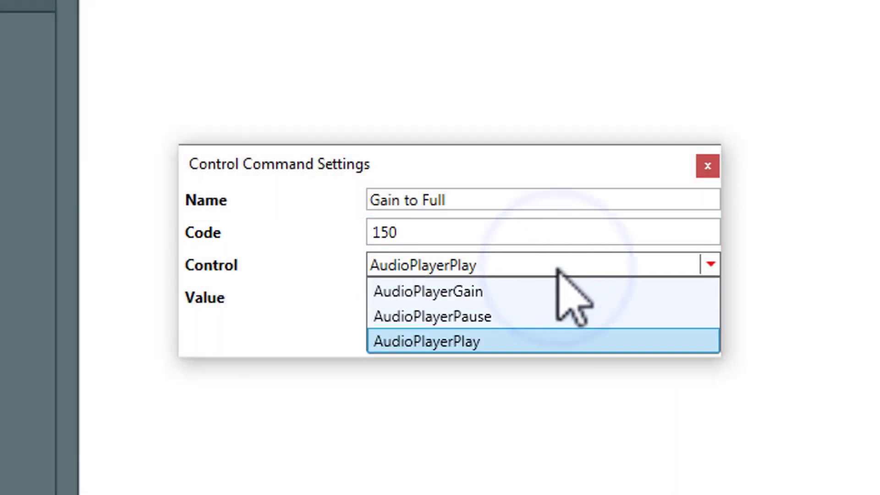
{"action": "left_click", "coordinate": [566, 291]}
{"action": "left_click", "coordinate": [572, 295]}
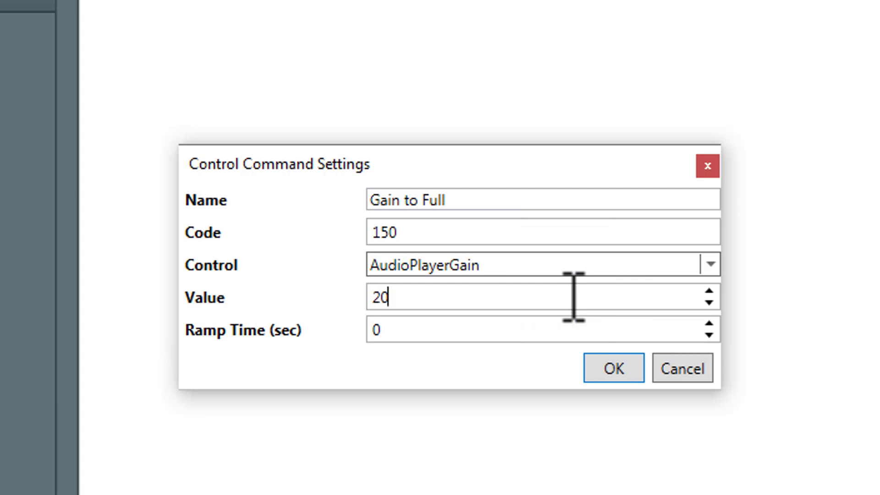
{"action": "left_click", "coordinate": [572, 324]}
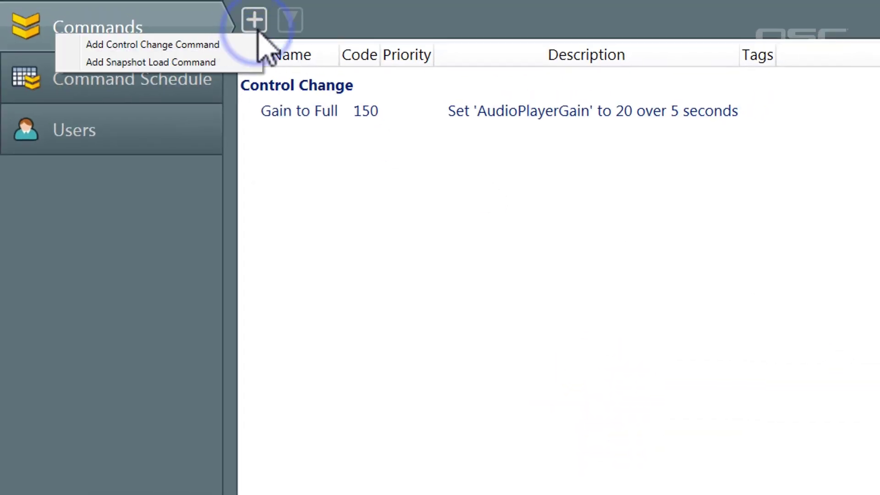
- Create a Control Change command named 'Pause', keeping code 100 and AudioPlayerPause
{"action": "left_click", "coordinate": [231, 44]}
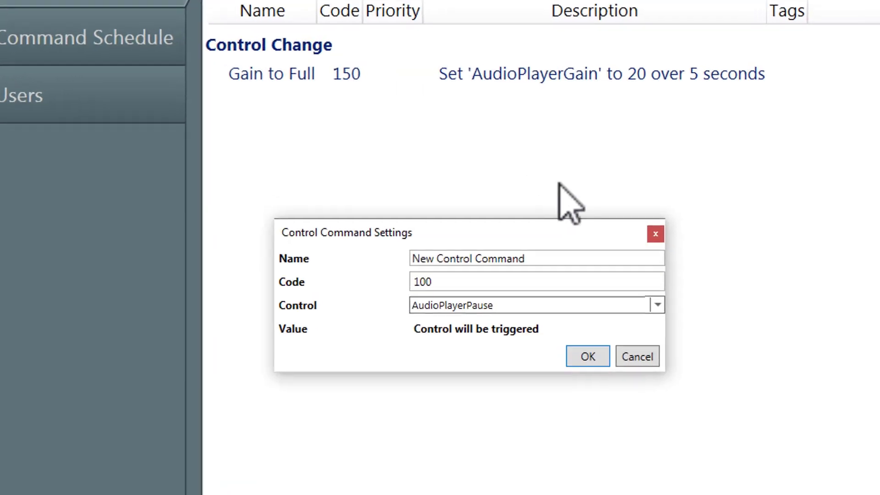
{"action": "triple_click", "coordinate": [587, 202]}
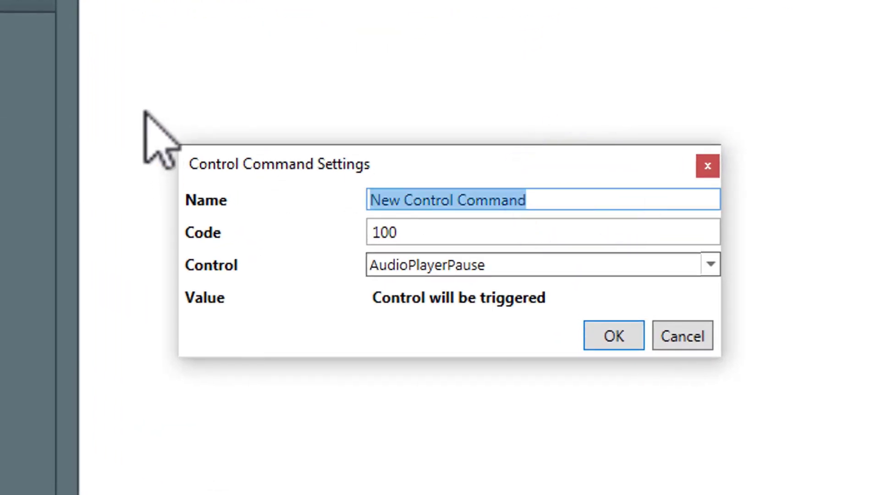
{"action": "key", "text": "BackSpace"}
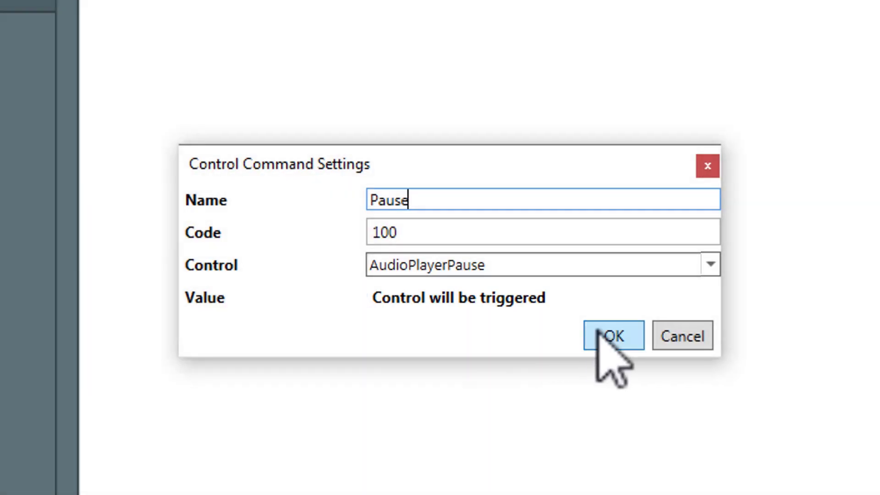
{"action": "left_click", "coordinate": [605, 337]}
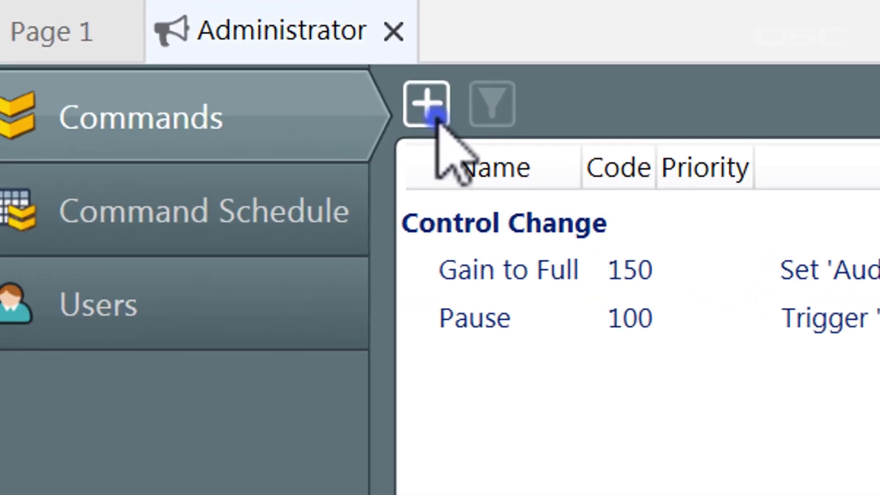
{"action": "left_click", "coordinate": [54, 46]}
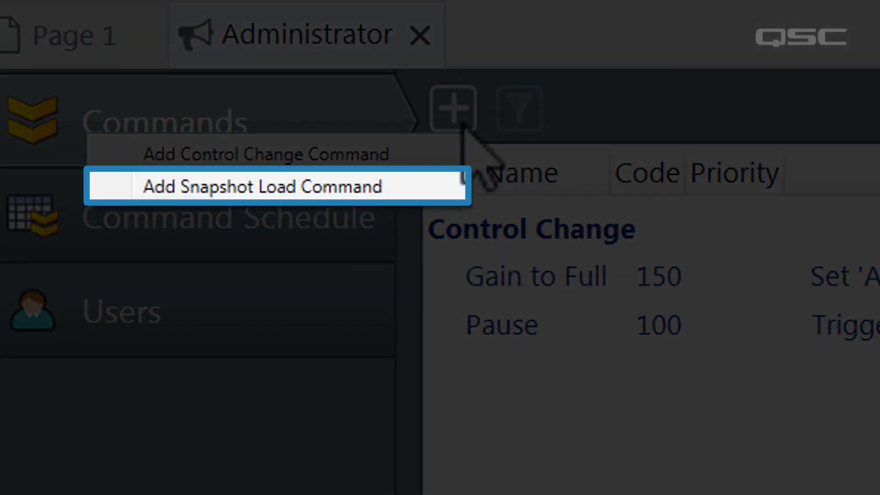
- Add a Snapshot Load command, code 101, loading Global bank snapshot 4 with a 3-second ramp
{"action": "left_click", "coordinate": [441, 184]}
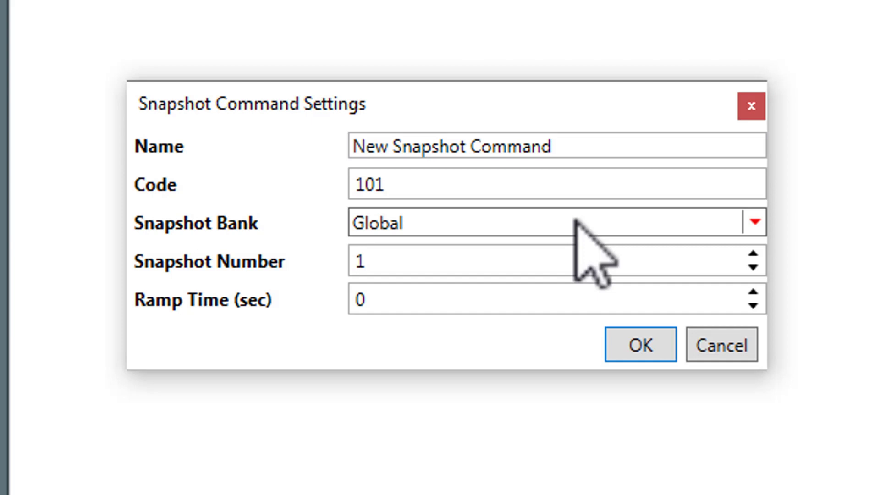
{"action": "left_click", "coordinate": [576, 221]}
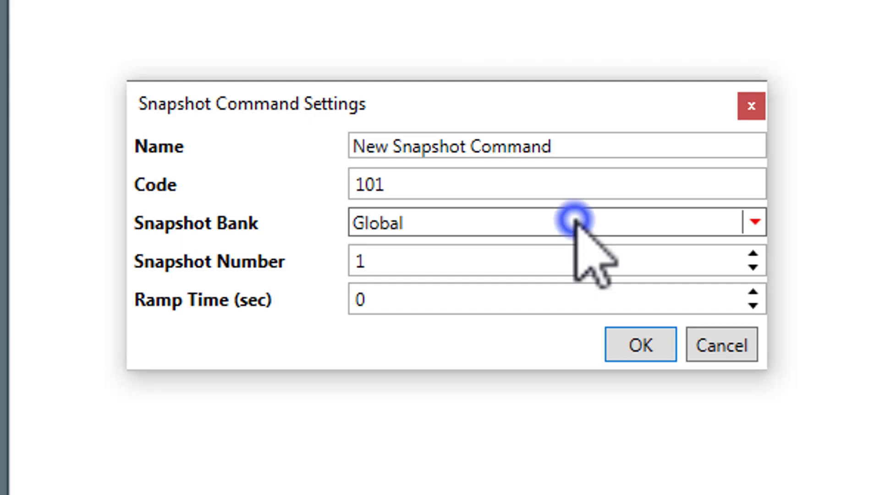
{"action": "left_click", "coordinate": [562, 252]}
{"action": "left_click_drag", "start_coordinate": [561, 254], "coordinate": [304, 257]}
{"action": "type", "text": "4"}
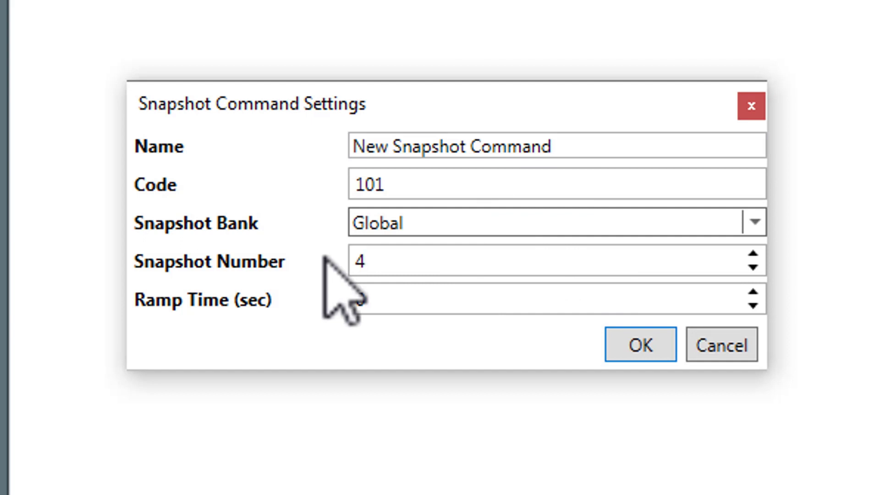
{"action": "left_click", "coordinate": [405, 290]}
{"action": "left_click_drag", "start_coordinate": [352, 291], "coordinate": [315, 292]}
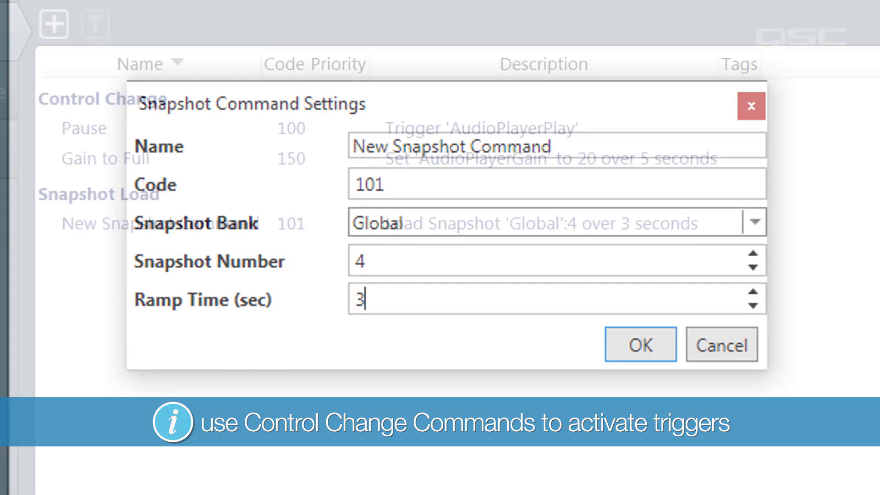
{"action": "key", "text": "Return"}
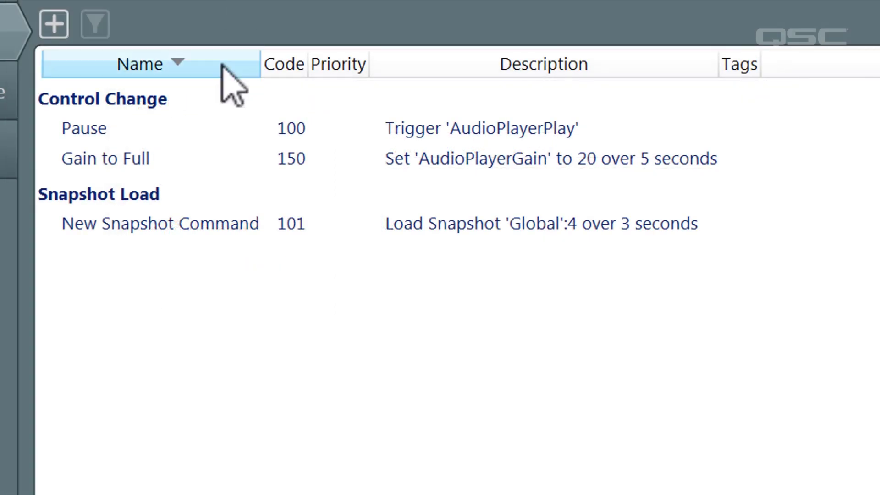
- Sort the command list by Name, Code, Priority and finally Description
{"action": "left_click", "coordinate": [222, 68]}
{"action": "left_click", "coordinate": [281, 66]}
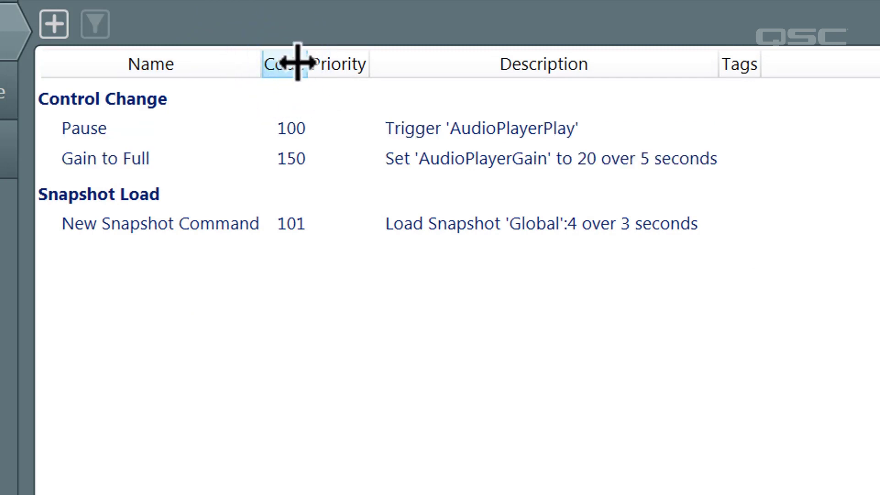
{"action": "left_click", "coordinate": [332, 69]}
{"action": "left_click", "coordinate": [417, 68]}
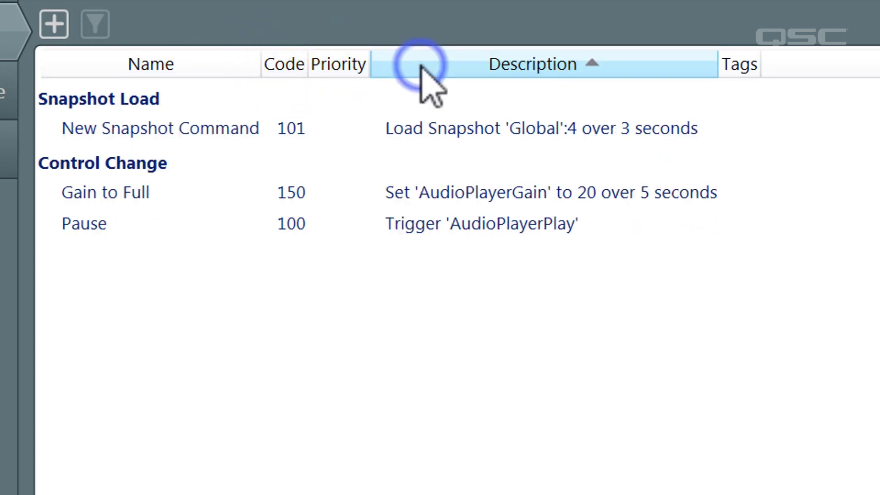
- Widen the Description and Tags columns and review the snapshot command's settings without changes
{"action": "left_click_drag", "start_coordinate": [712, 61], "coordinate": [859, 63]}
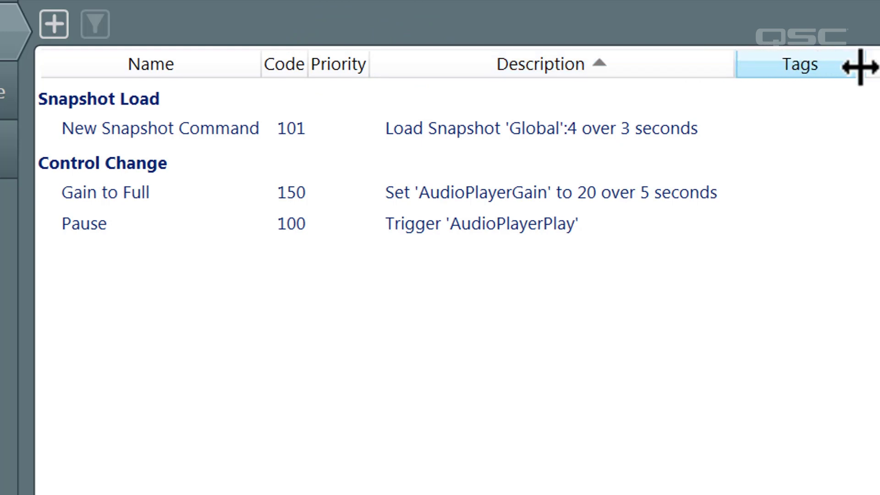
{"action": "double_click", "coordinate": [603, 121]}
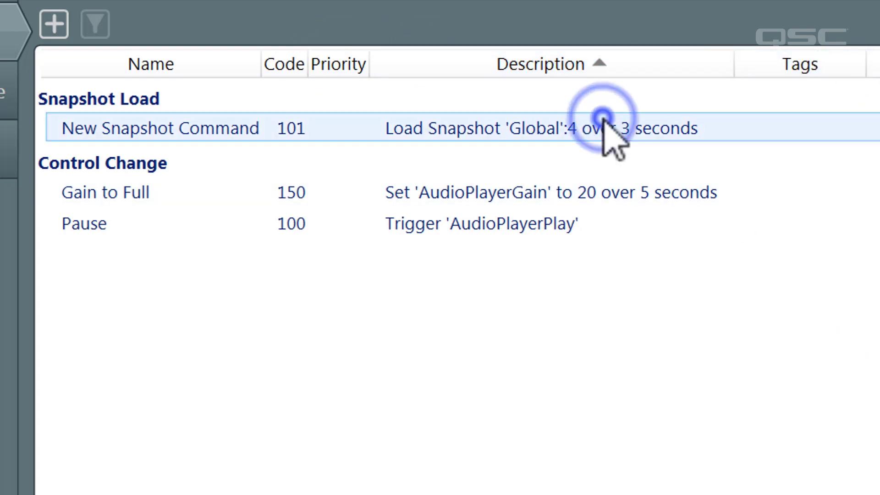
{"action": "left_click", "coordinate": [487, 424]}
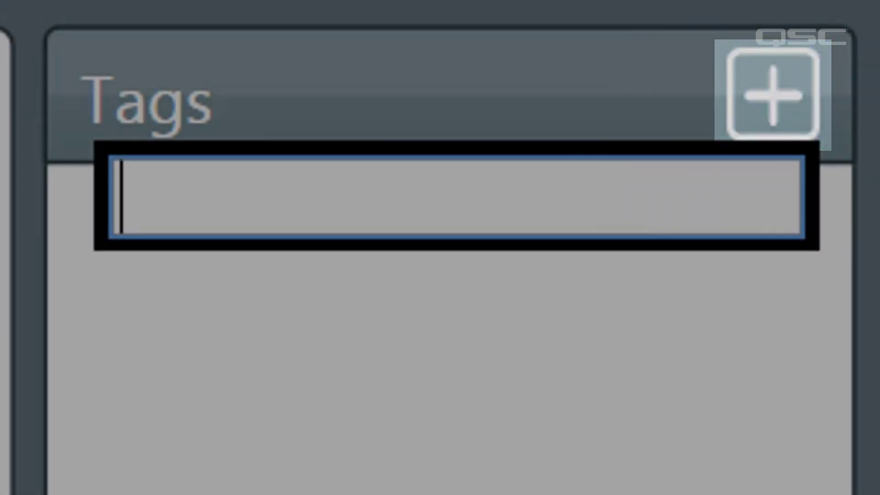
- Create an 'Audio Controls' tag and apply it to a command
{"action": "type", "text": "Aud"}
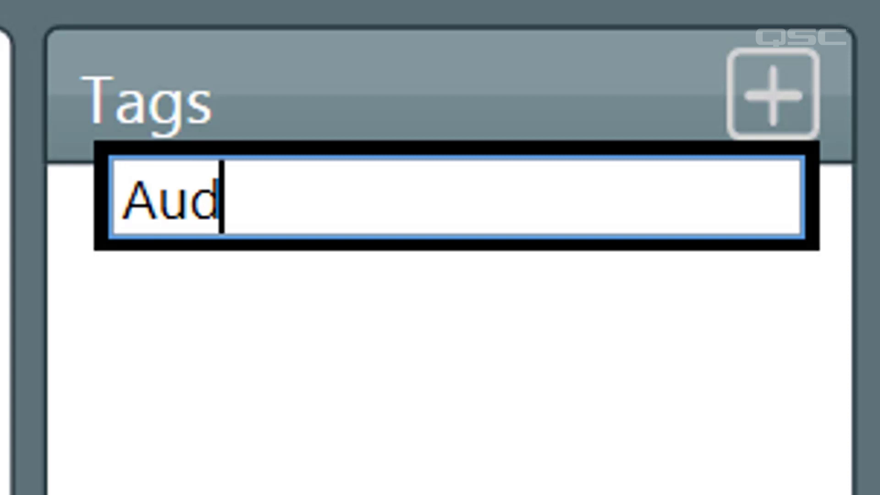
{"action": "type", "text": "io Controls"}
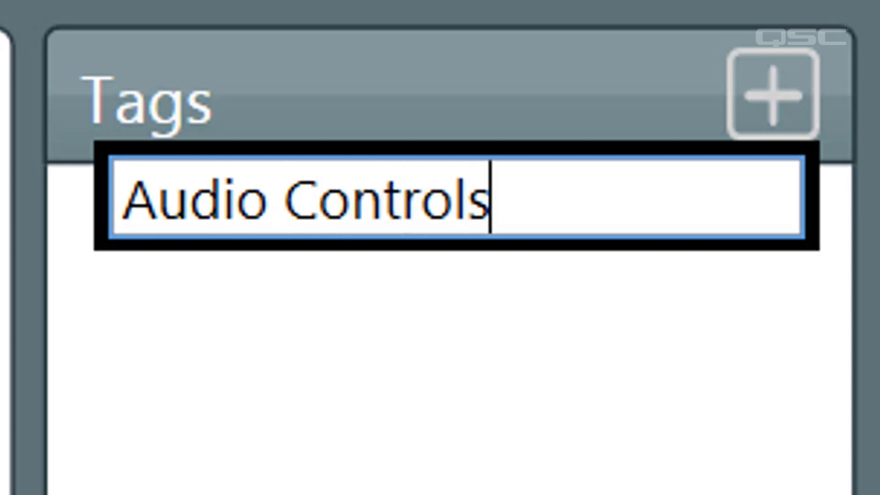
{"action": "key", "text": "Return"}
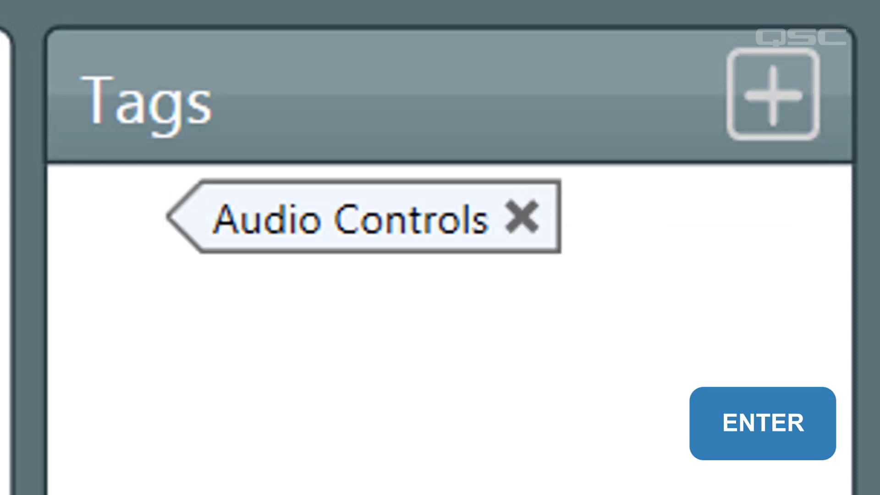
{"action": "left_click_drag", "start_coordinate": [442, 229], "coordinate": [554, 158]}
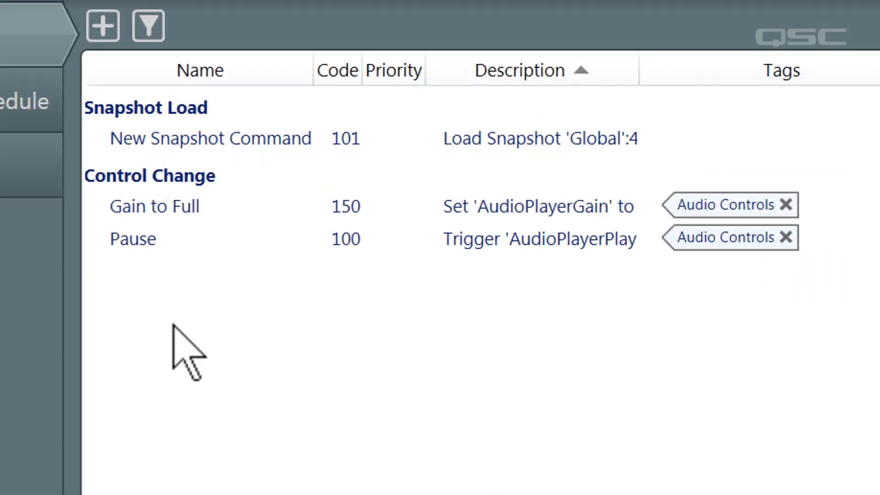
{"action": "left_click", "coordinate": [309, 131]}
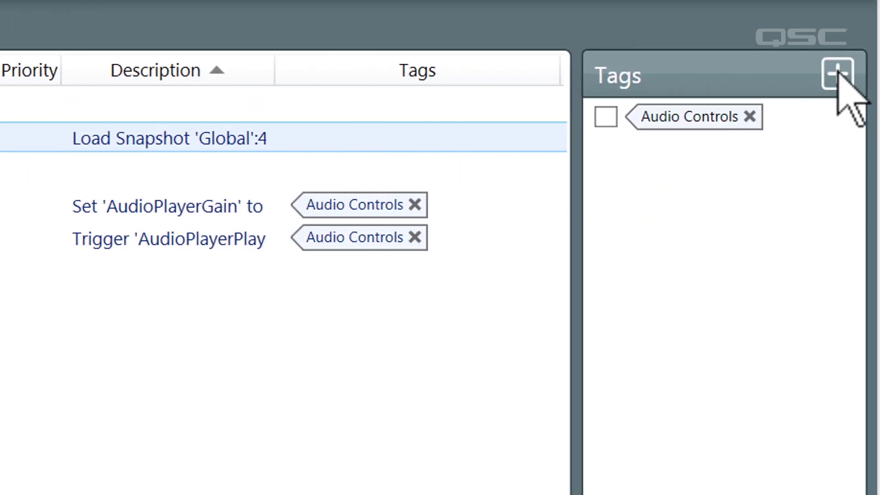
- Create a 'Snapshot' tag and apply it to Gain to Full
{"action": "left_click", "coordinate": [837, 73]}
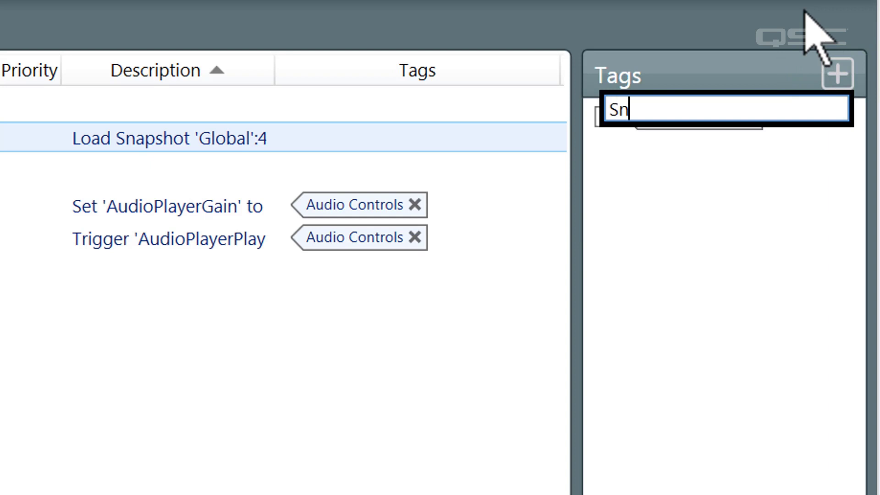
{"action": "type", "text": "Snapshot"}
{"action": "key", "text": "Return"}
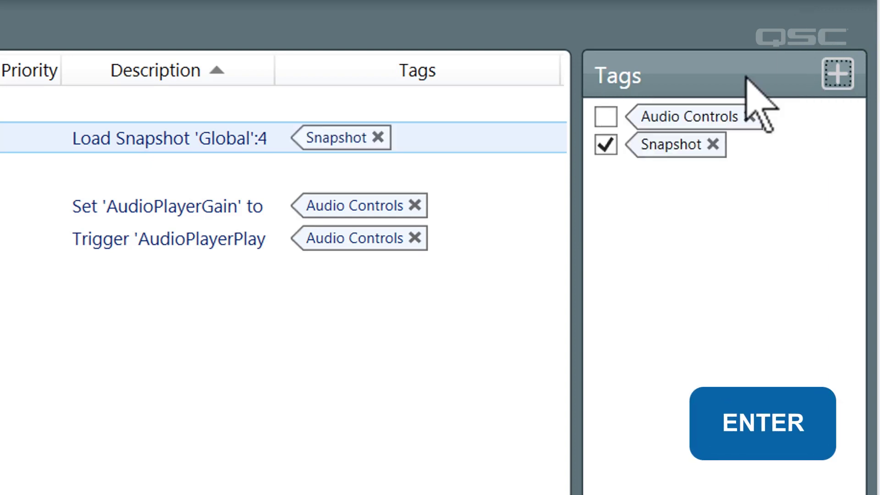
{"action": "left_click_drag", "start_coordinate": [696, 151], "coordinate": [504, 219]}
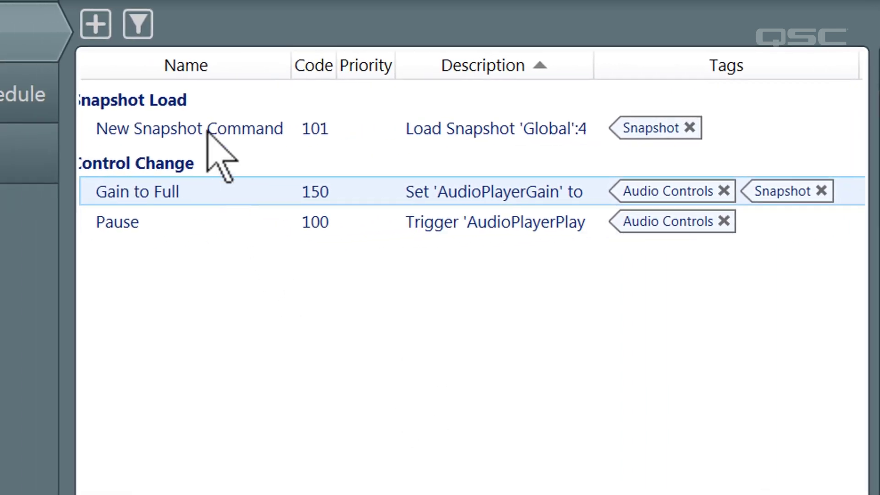
- Filter the command list to show only Snapshot-tagged commands
{"action": "left_click", "coordinate": [137, 24]}
{"action": "left_click", "coordinate": [92, 68]}
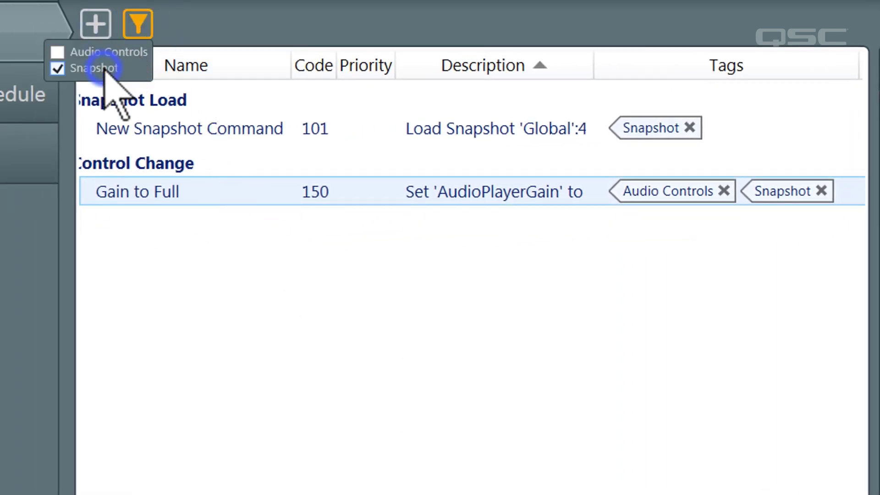
{"action": "left_click", "coordinate": [4, 271]}
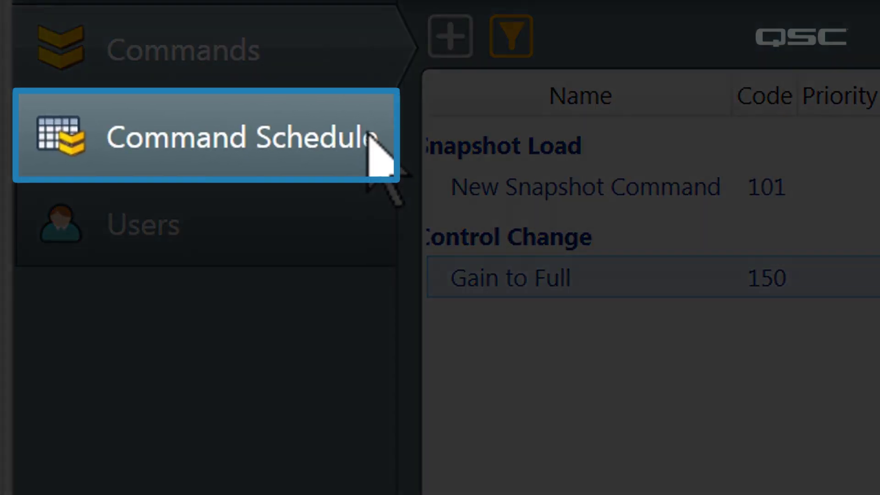
{"action": "left_click", "coordinate": [367, 142]}
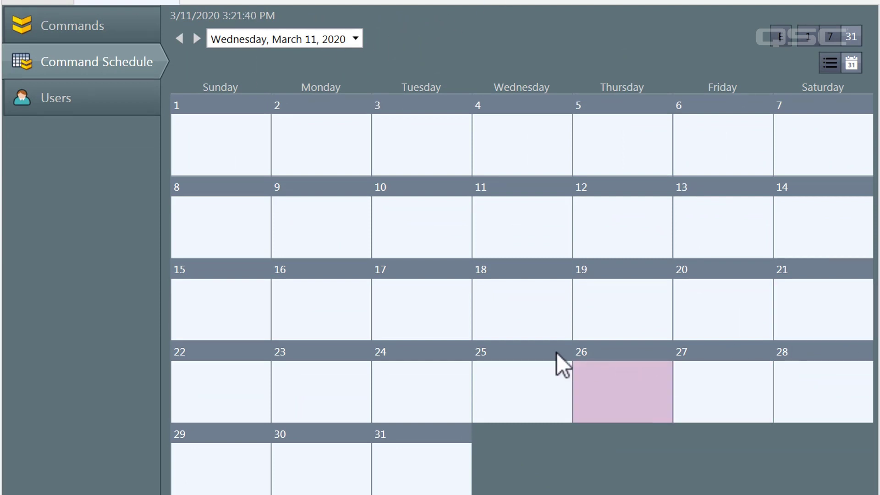
- Create a new event on March 23 named Party that runs [150] Gain to Full
{"action": "double_click", "coordinate": [337, 368]}
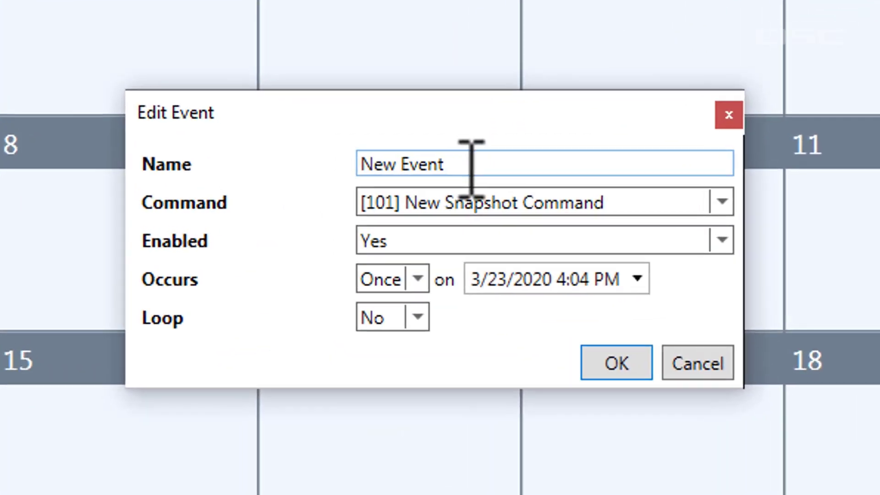
{"action": "left_click_drag", "start_coordinate": [353, 195], "coordinate": [279, 184]}
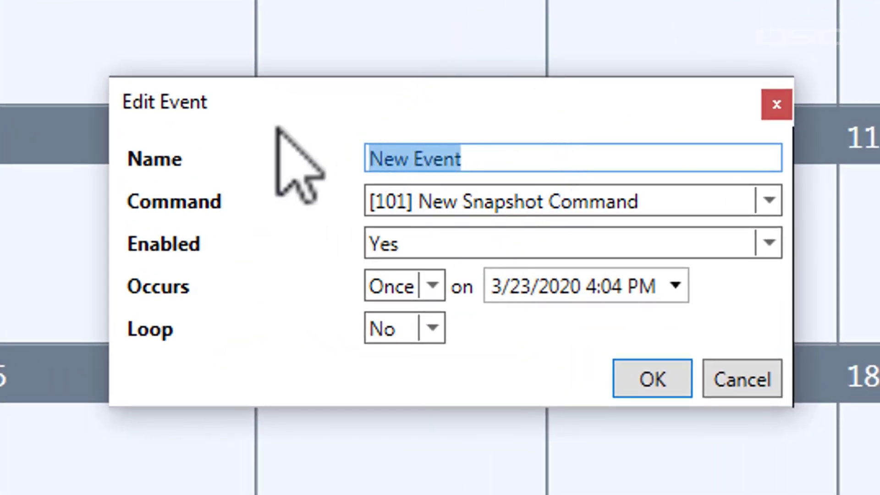
{"action": "type", "text": "Staff Meeting"}
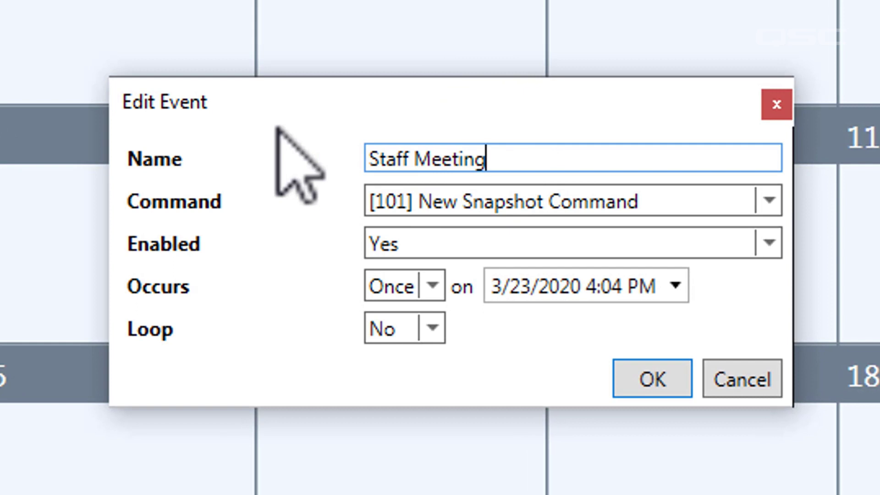
{"action": "key", "text": "BackSpace"}
{"action": "key", "text": "BackSpace"}
{"action": "key", "text": "BackSpace"}
{"action": "key", "text": "BackSpace"}
{"action": "key", "text": "BackSpace"}
{"action": "key", "text": "BackSpace"}
{"action": "key", "text": "BackSpace"}
{"action": "key", "text": "BackSpace"}
{"action": "key", "text": "BackSpace"}
{"action": "key", "text": "BackSpace"}
{"action": "key", "text": "BackSpace"}
{"action": "key", "text": "BackSpace"}
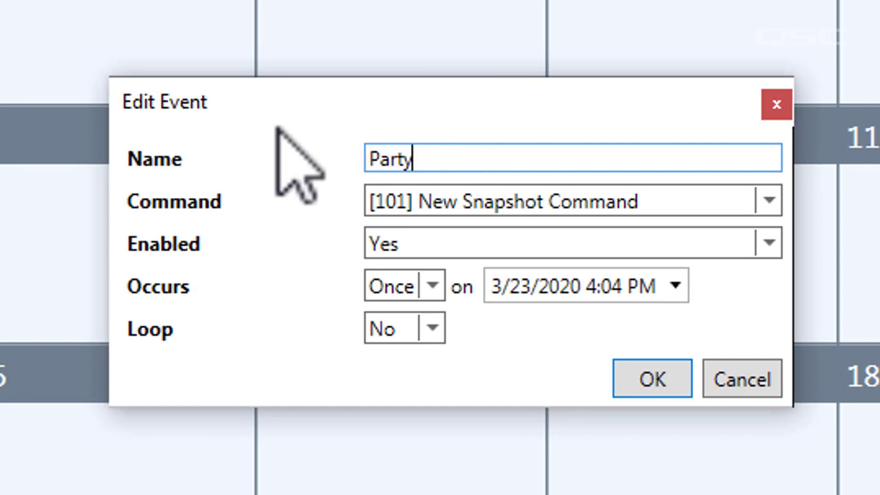
{"action": "left_click", "coordinate": [415, 198]}
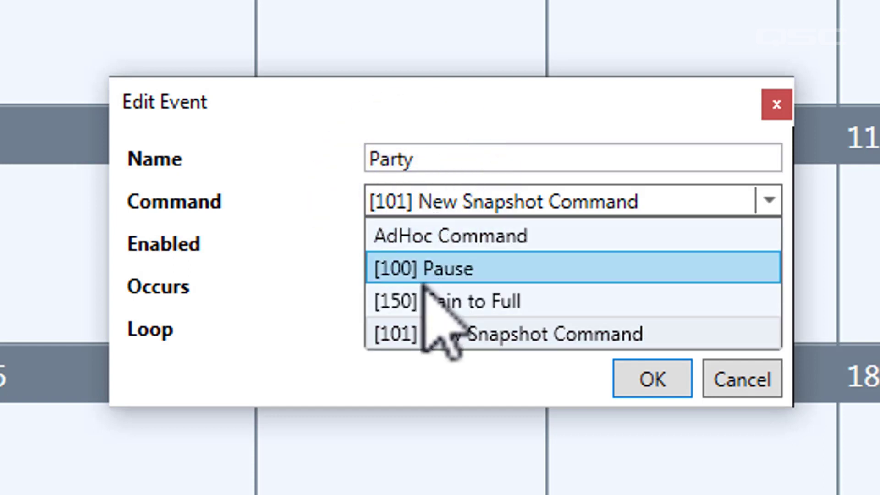
{"action": "left_click", "coordinate": [426, 301]}
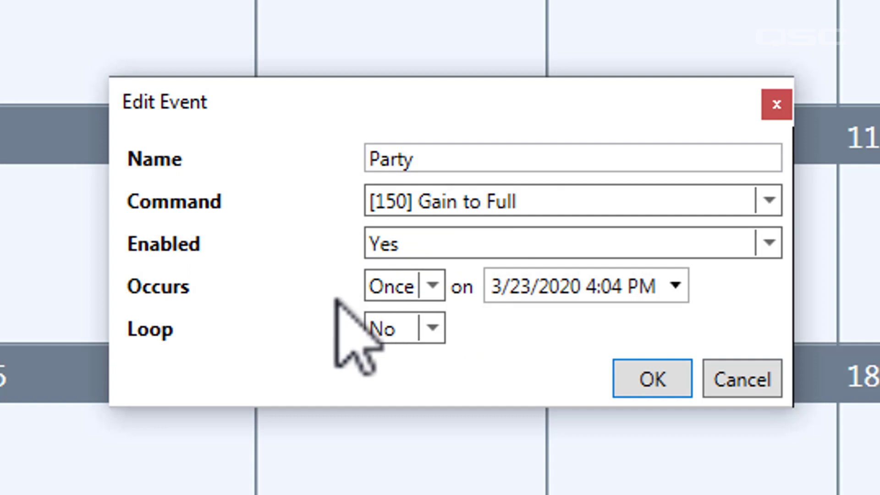
- Keep the Party event enabled and set its time to 4:30 PM
{"action": "left_click", "coordinate": [401, 250]}
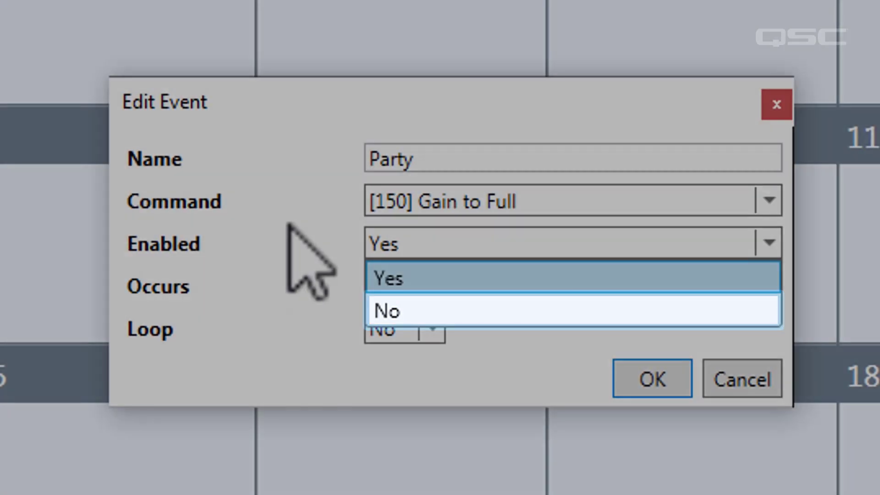
{"action": "left_click", "coordinate": [286, 226]}
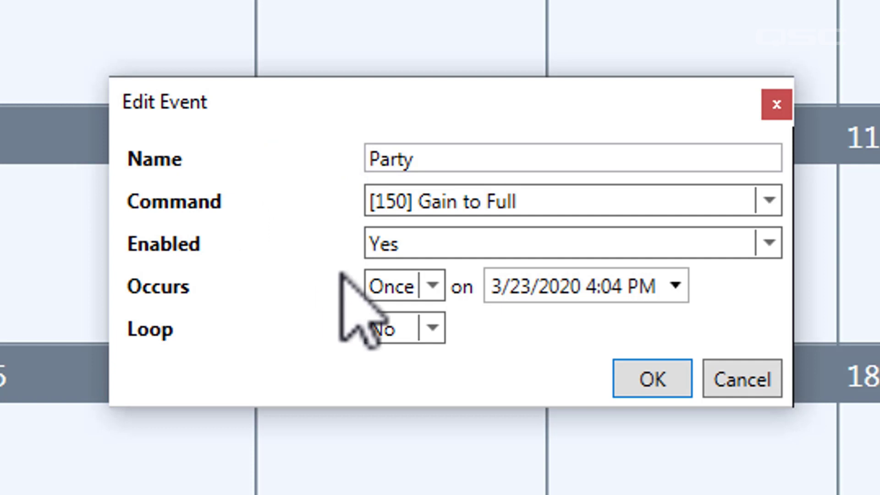
{"action": "left_click", "coordinate": [432, 285]}
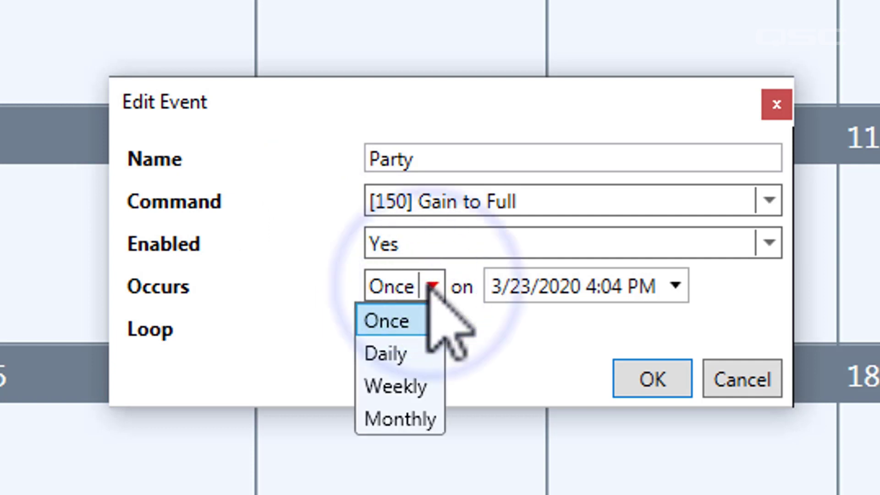
{"action": "left_click", "coordinate": [438, 323]}
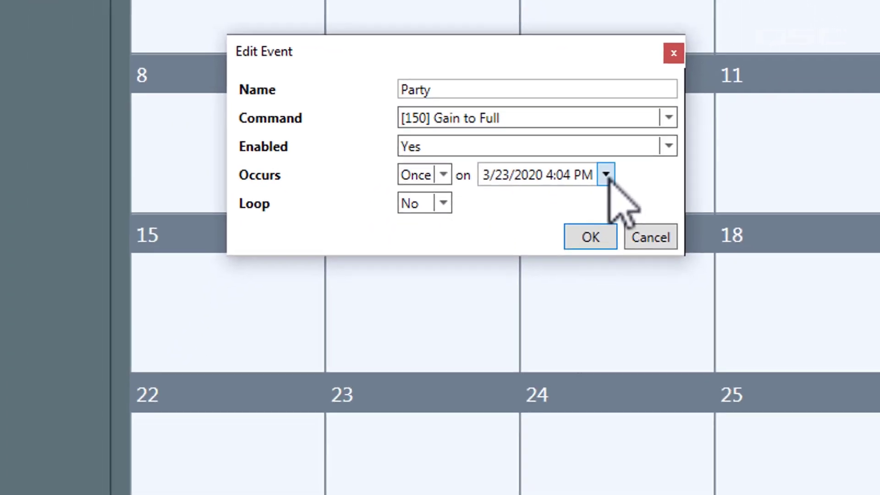
{"action": "left_click", "coordinate": [675, 286]}
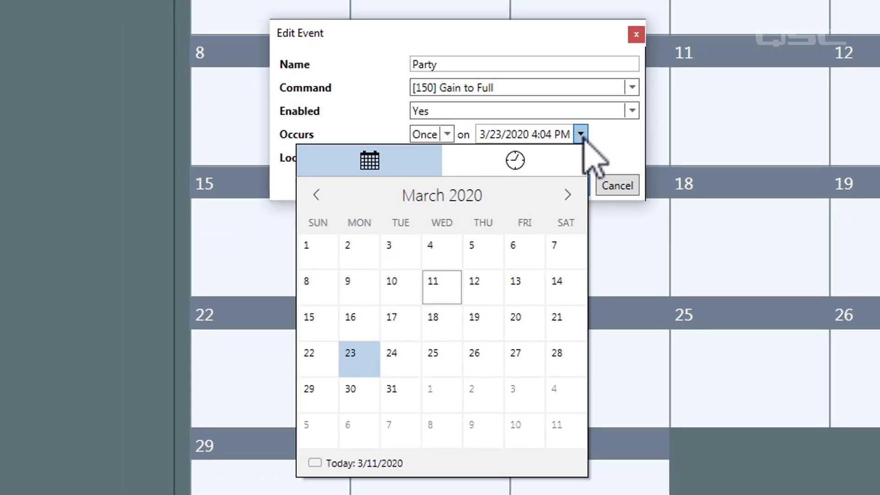
{"action": "left_click", "coordinate": [547, 173]}
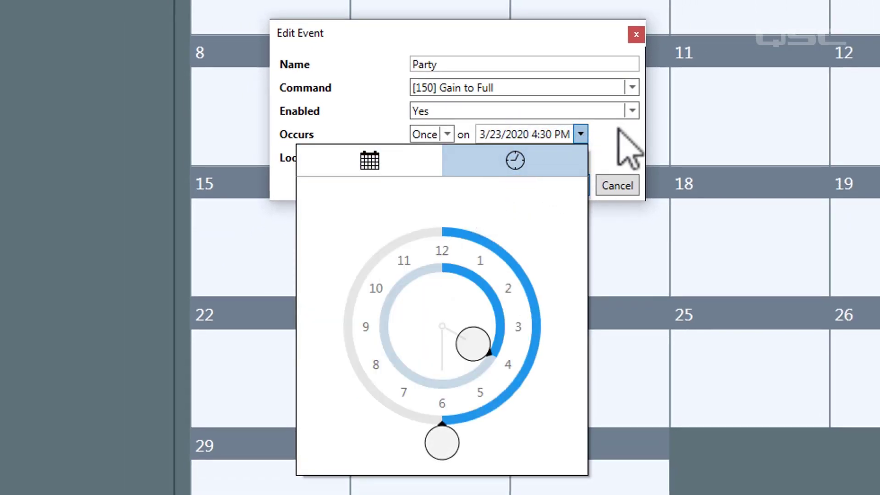
{"action": "left_click", "coordinate": [619, 129]}
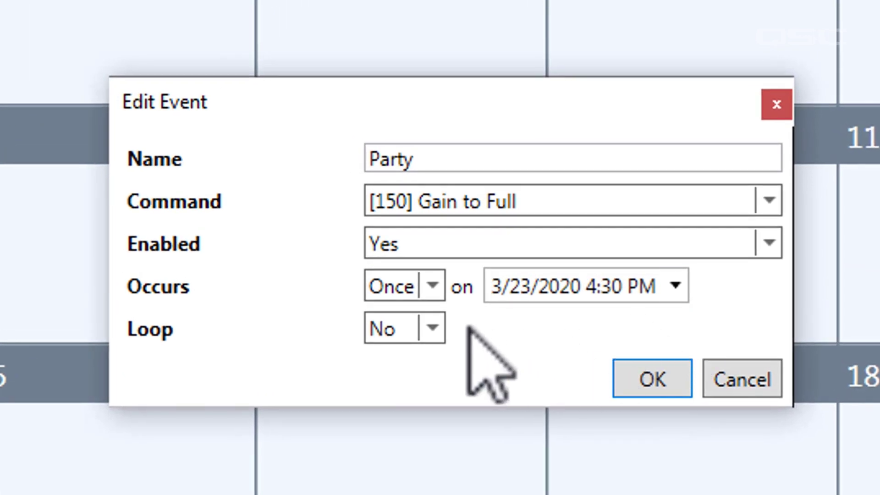
- Make the event recur Monthly, after trying Daily and Weekly on Monday–Wednesday
{"action": "left_click", "coordinate": [430, 287]}
{"action": "left_click", "coordinate": [412, 354]}
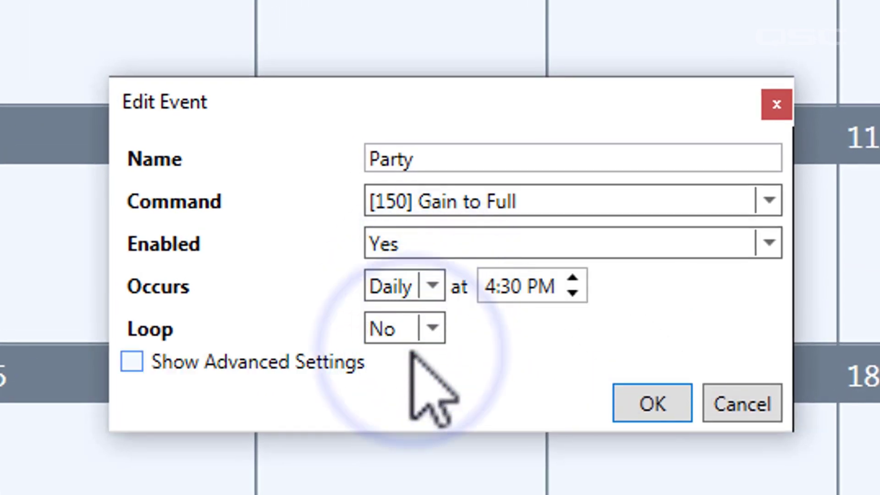
{"action": "left_click", "coordinate": [430, 290]}
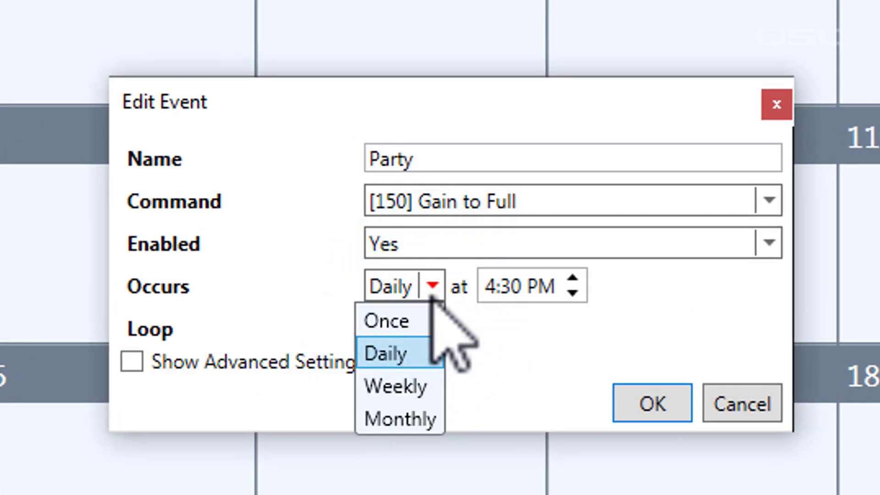
{"action": "left_click", "coordinate": [424, 387]}
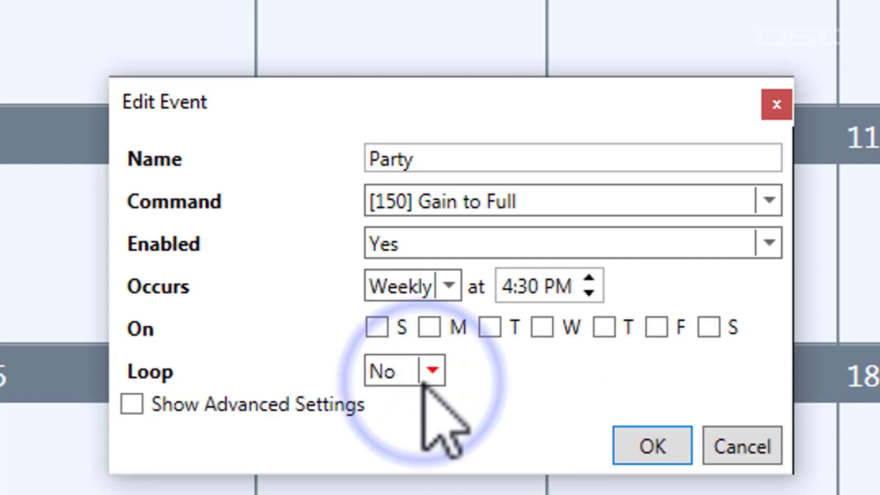
{"action": "left_click", "coordinate": [429, 327]}
{"action": "left_click", "coordinate": [490, 327]}
{"action": "left_click", "coordinate": [542, 327]}
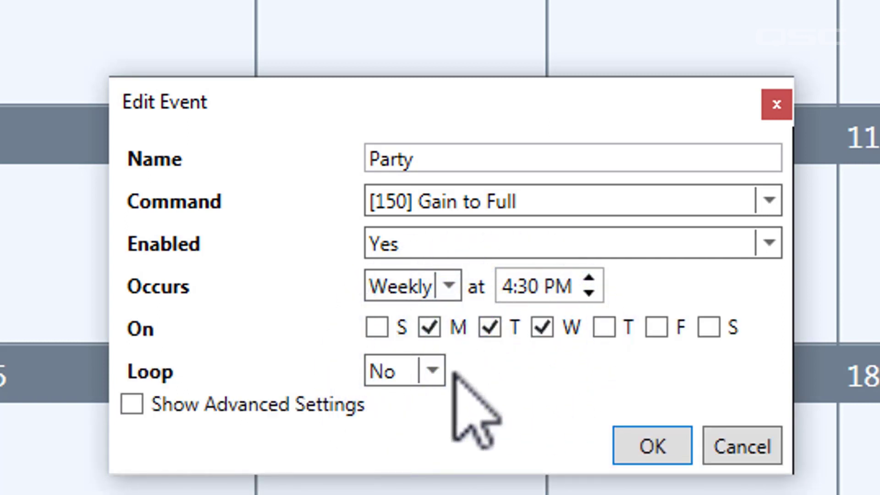
{"action": "left_click", "coordinate": [442, 288]}
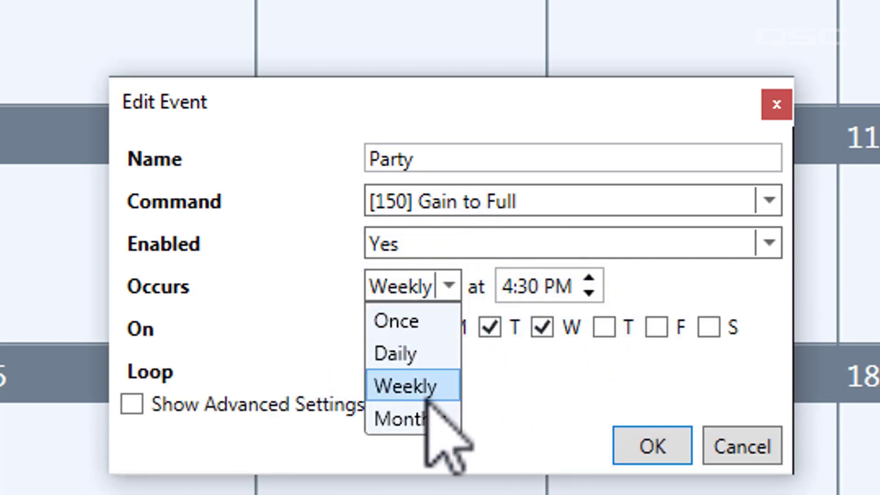
{"action": "left_click", "coordinate": [422, 418]}
{"action": "left_click", "coordinate": [471, 329]}
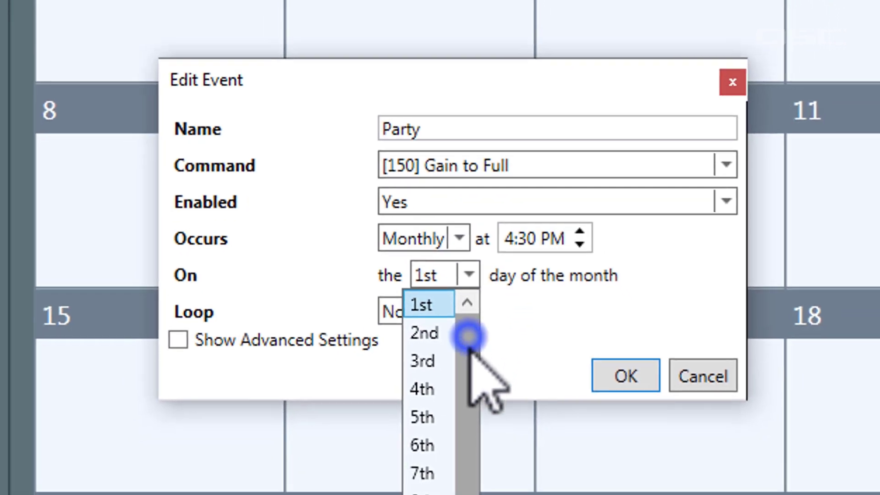
{"action": "left_click_drag", "start_coordinate": [469, 337], "coordinate": [470, 494]}
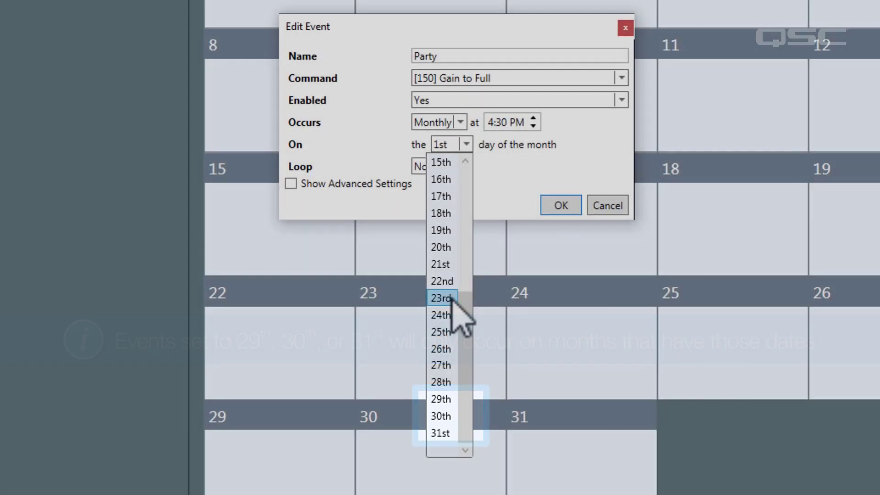
- Run the Party event on the 23rd and loop it every 3:10:00 until 4:27 PM
{"action": "left_click", "coordinate": [452, 298]}
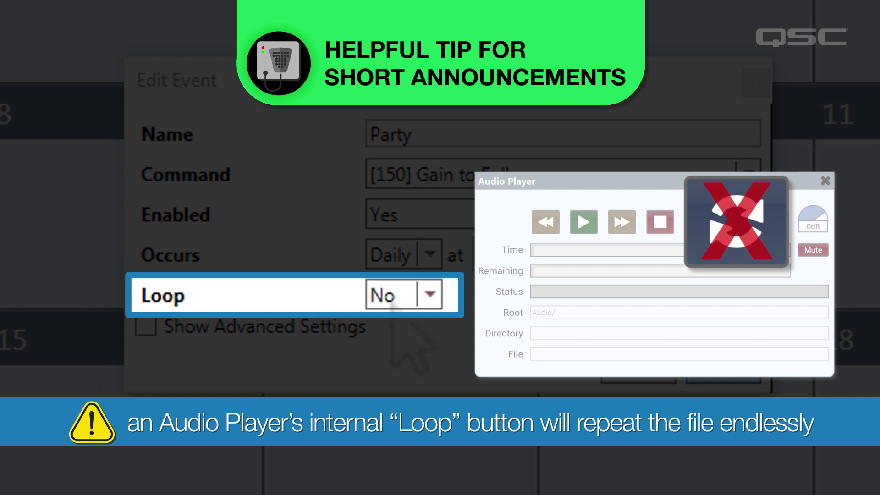
{"action": "left_click", "coordinate": [421, 296]}
{"action": "left_click", "coordinate": [415, 329]}
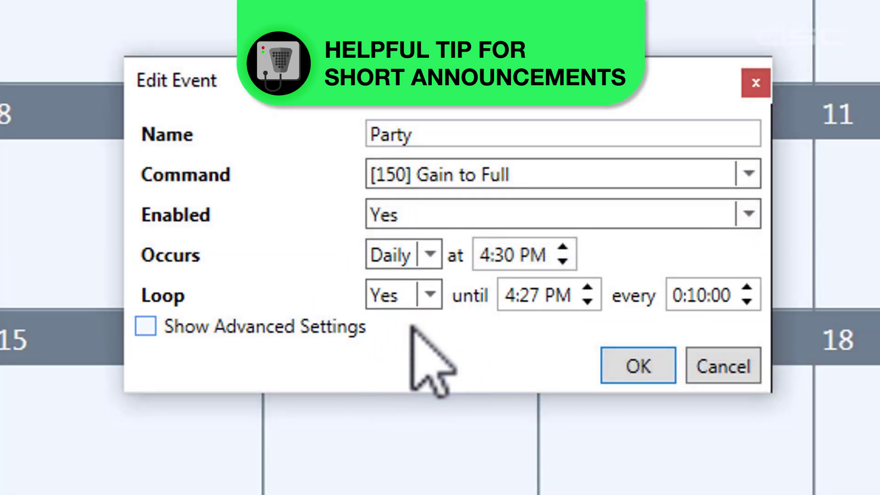
{"action": "left_click", "coordinate": [748, 288]}
{"action": "left_click", "coordinate": [748, 290]}
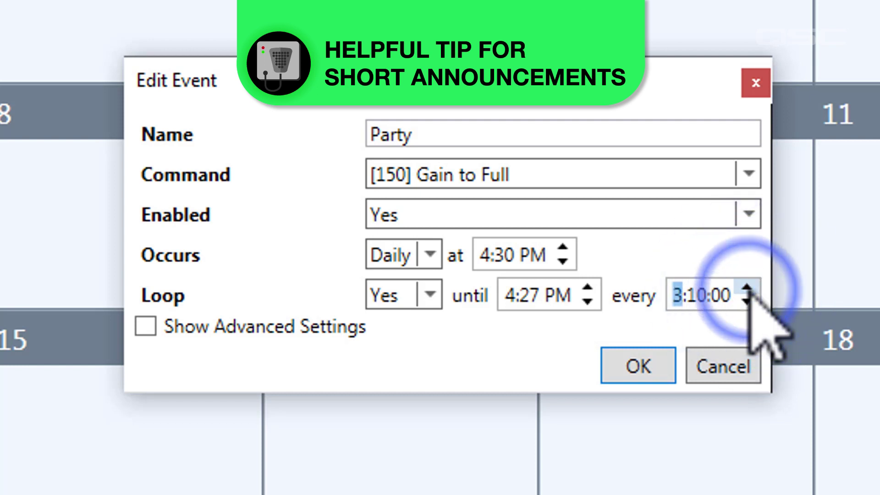
{"action": "left_click", "coordinate": [595, 289]}
{"action": "left_click", "coordinate": [595, 290]}
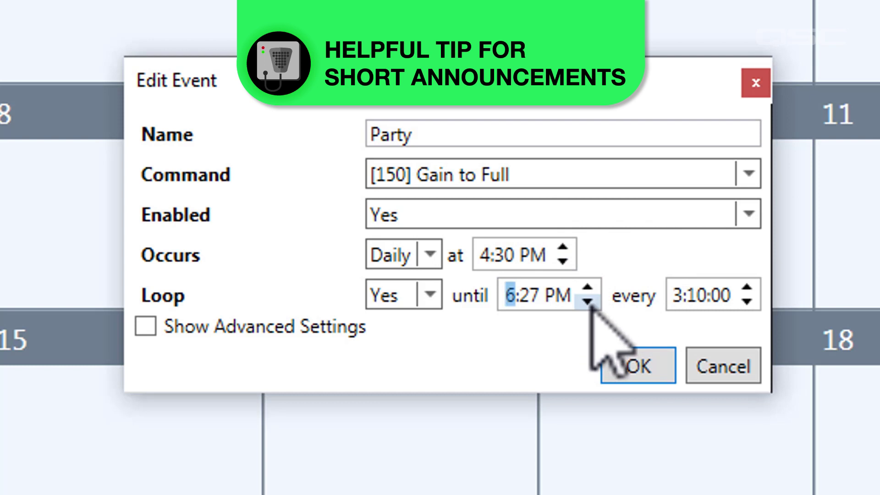
{"action": "left_click", "coordinate": [588, 302]}
{"action": "left_click", "coordinate": [588, 302]}
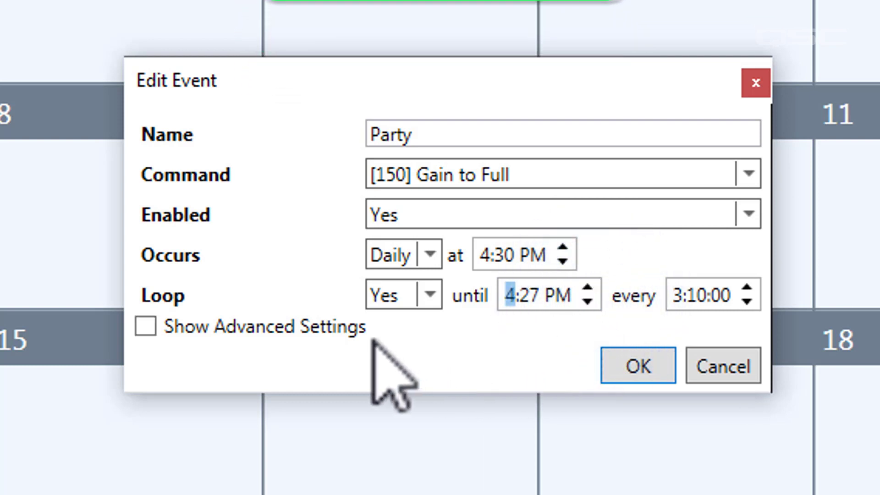
- Start the Party event 3/1/2020, end 4/1/2020, repeat daily every 2 days, and confirm it
{"action": "left_click", "coordinate": [345, 328]}
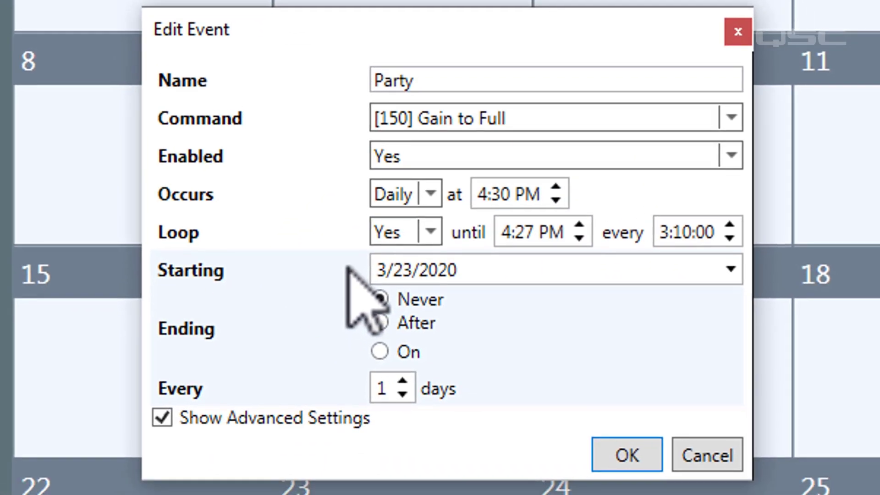
{"action": "left_click", "coordinate": [730, 269]}
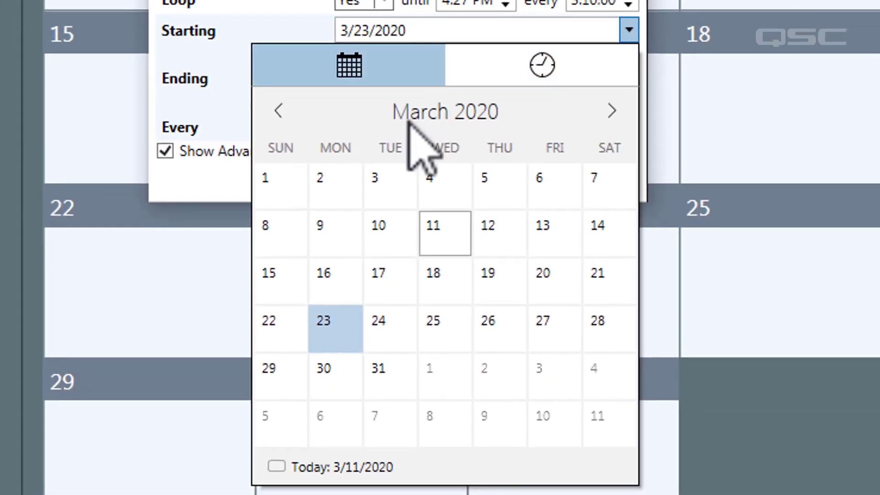
{"action": "left_click", "coordinate": [290, 175]}
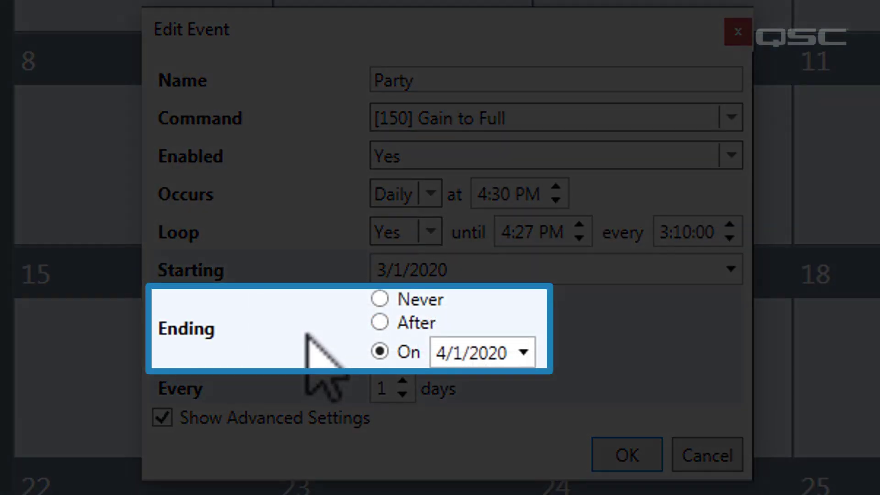
{"action": "left_click", "coordinate": [403, 381]}
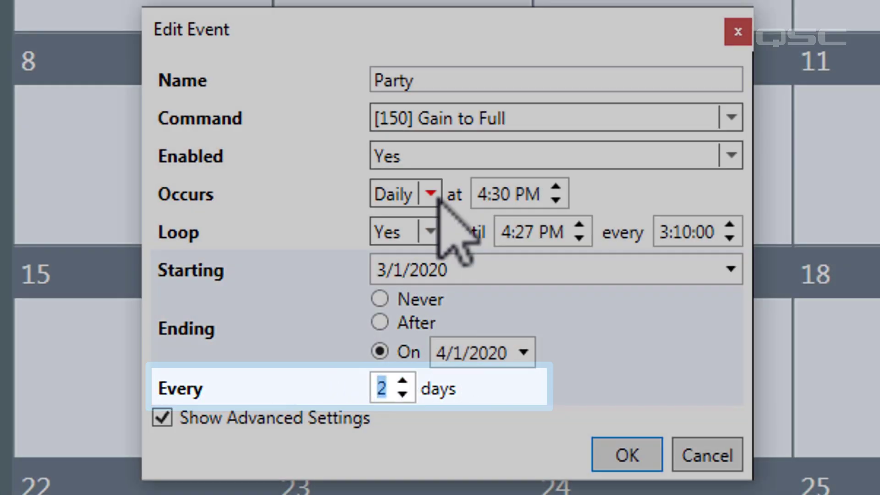
{"action": "left_click", "coordinate": [437, 195]}
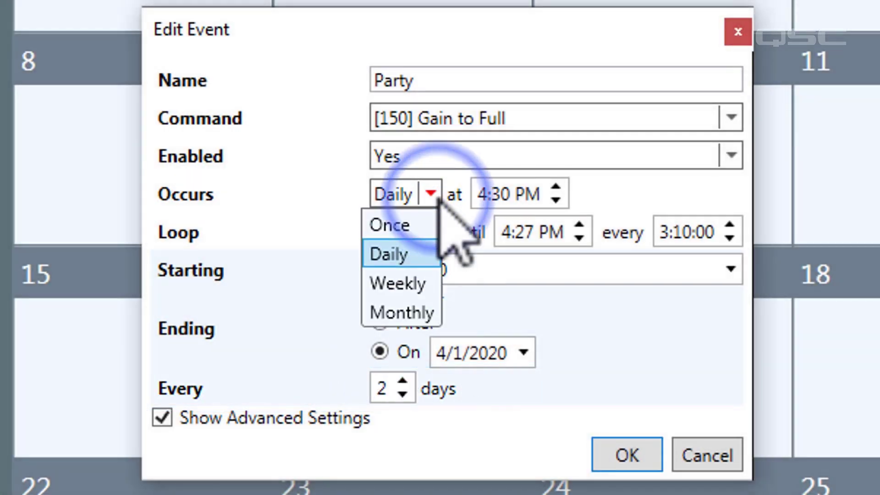
{"action": "left_click", "coordinate": [390, 241]}
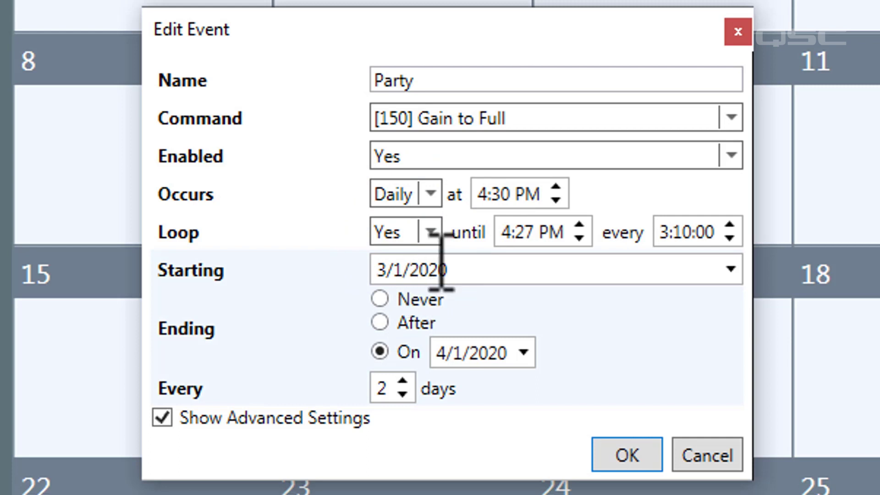
{"action": "left_click", "coordinate": [622, 455]}
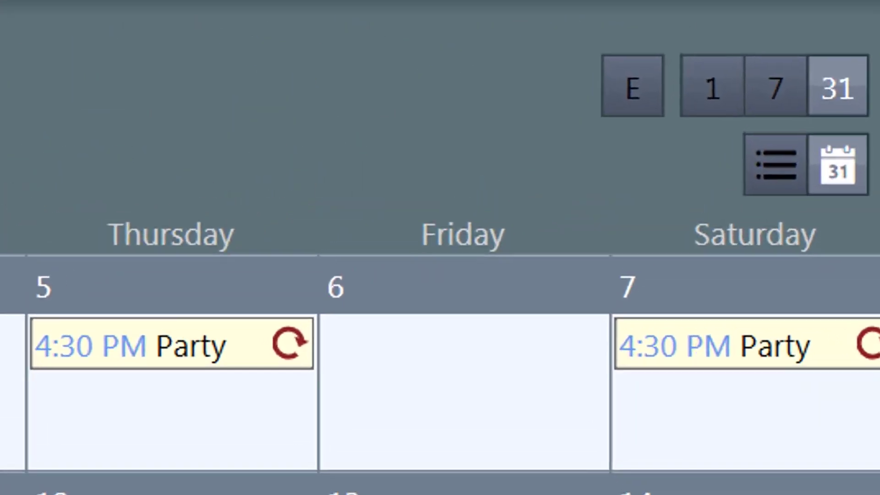
- Switch the schedule through week, day and month views, then show it as an events table
{"action": "left_click", "coordinate": [780, 84]}
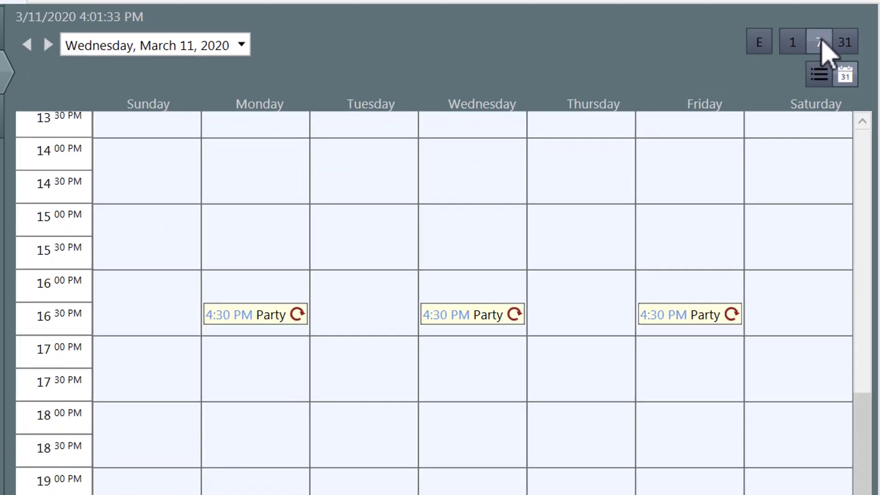
{"action": "left_click", "coordinate": [800, 43]}
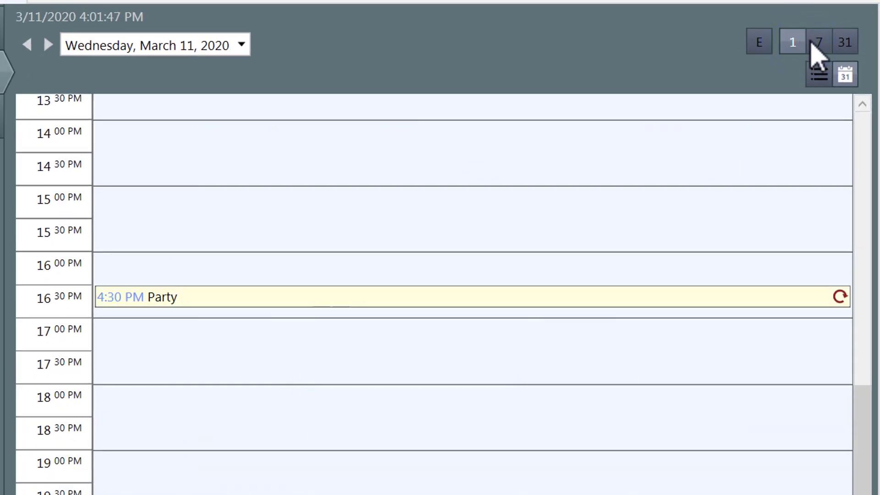
{"action": "left_click", "coordinate": [847, 45]}
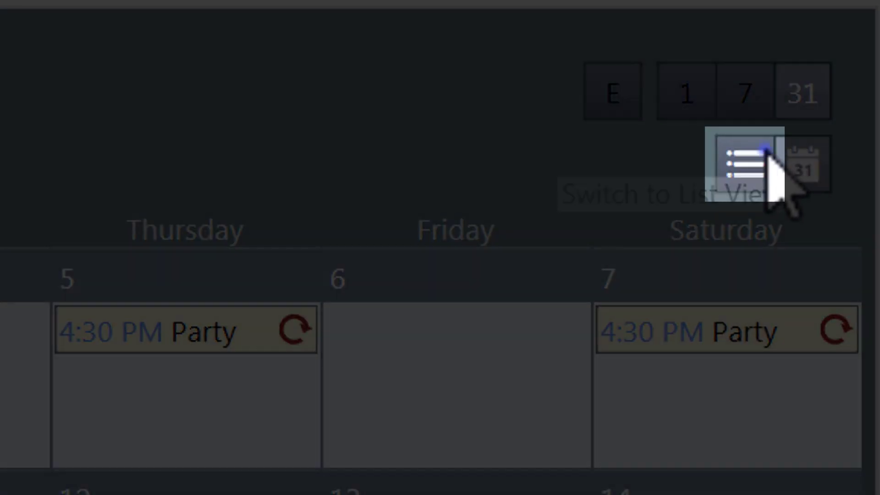
{"action": "left_click", "coordinate": [761, 159]}
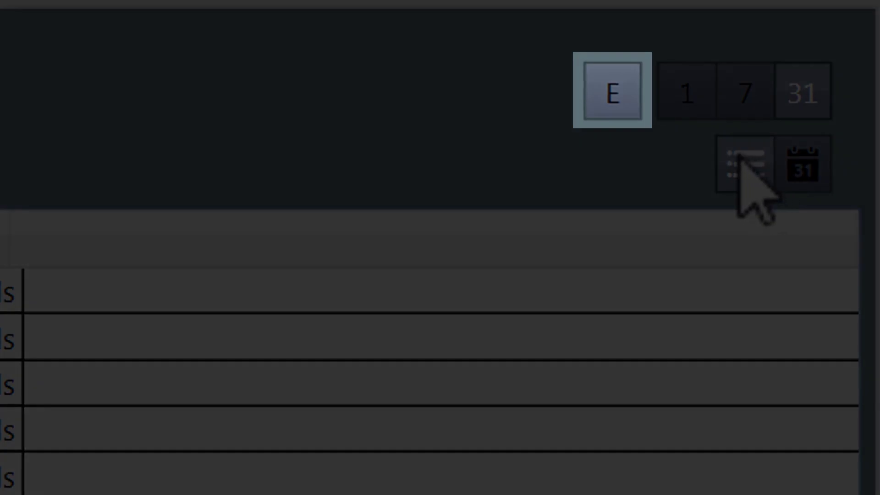
{"action": "left_click", "coordinate": [630, 114]}
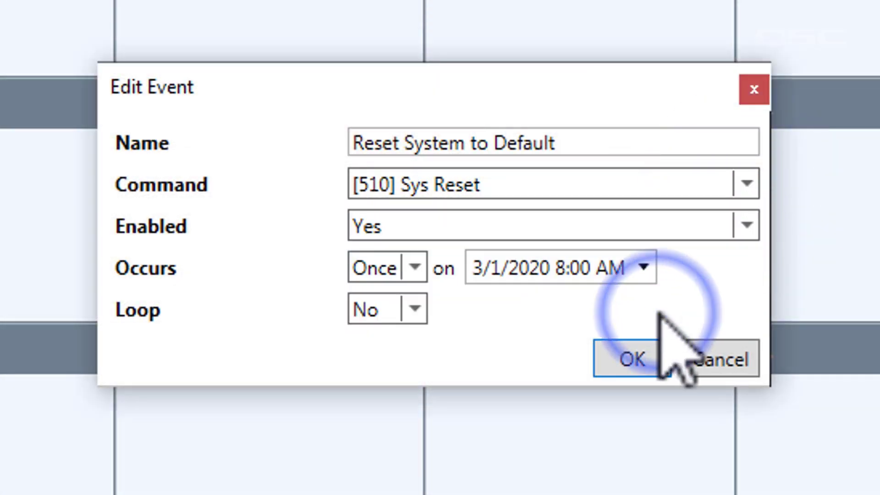
- Set the Reset System to Default event to occur Daily, save it, and push the settings update
{"action": "left_click", "coordinate": [415, 267]}
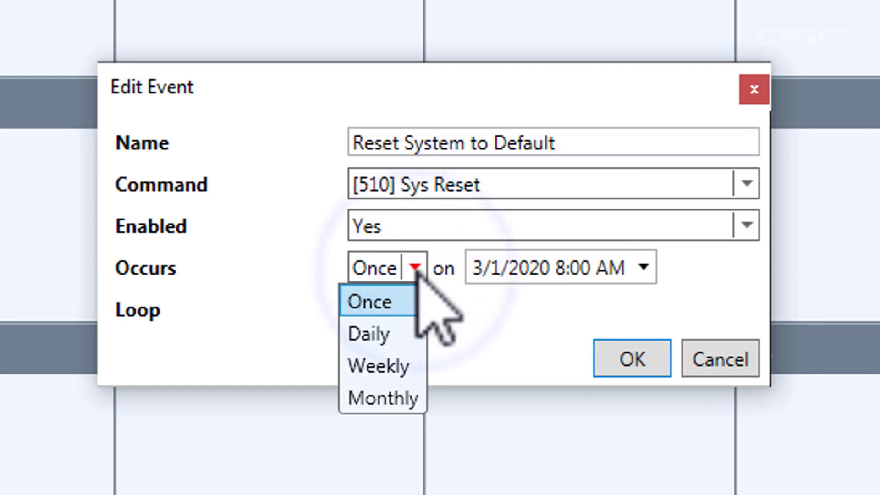
{"action": "left_click", "coordinate": [392, 328]}
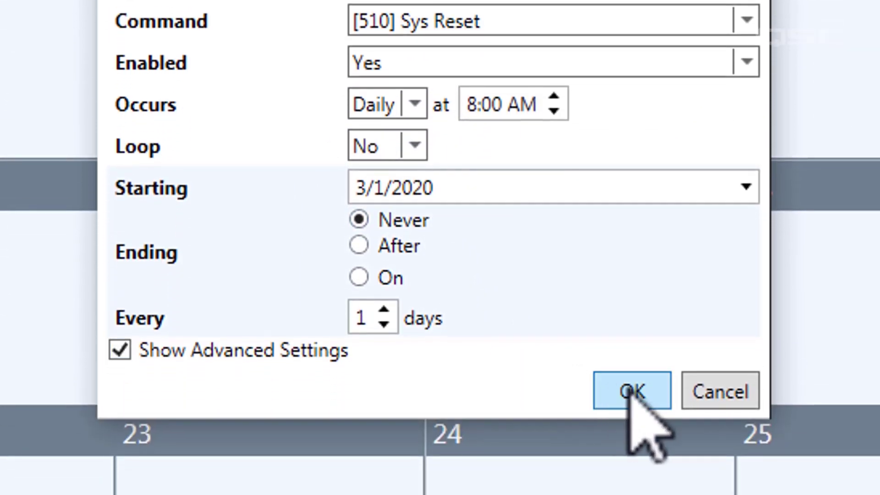
{"action": "left_click", "coordinate": [631, 390]}
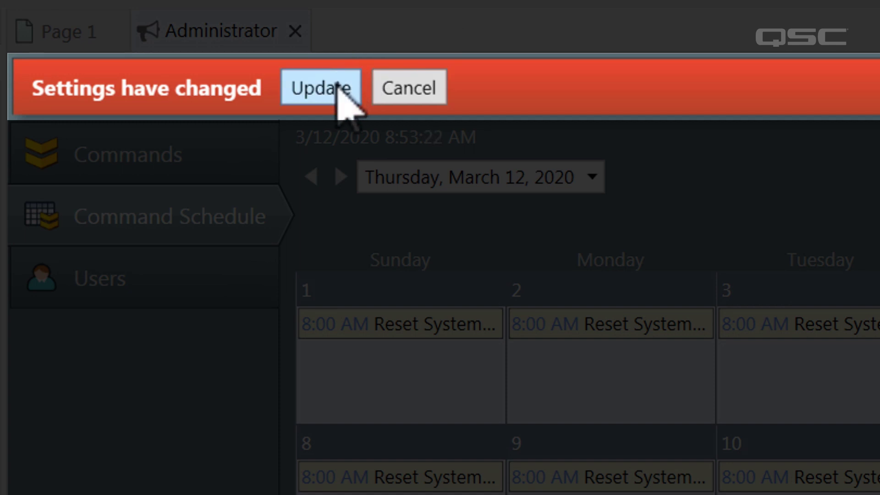
{"action": "left_click", "coordinate": [338, 86]}
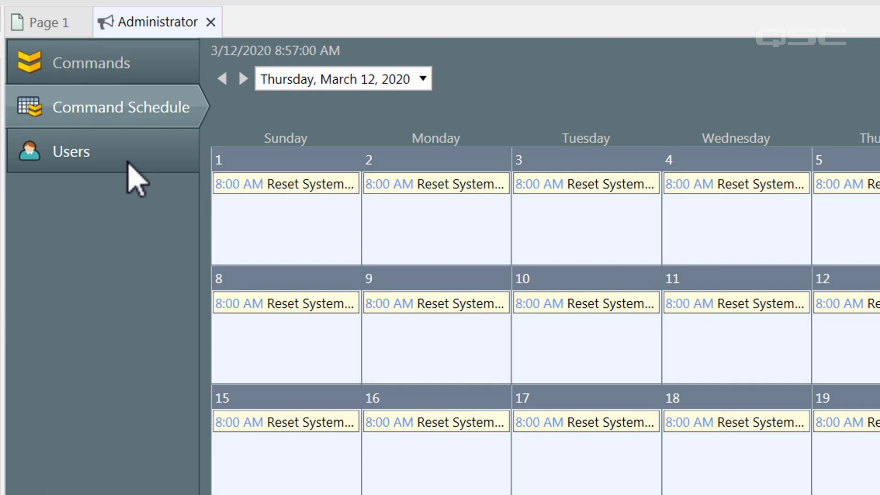
- Go to the Users page and create a new user account
{"action": "left_click", "coordinate": [129, 161]}
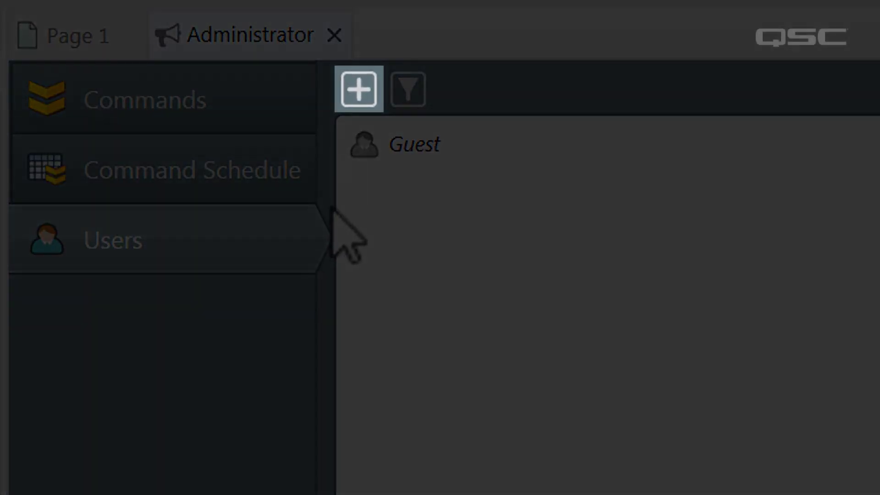
{"action": "left_click", "coordinate": [359, 90]}
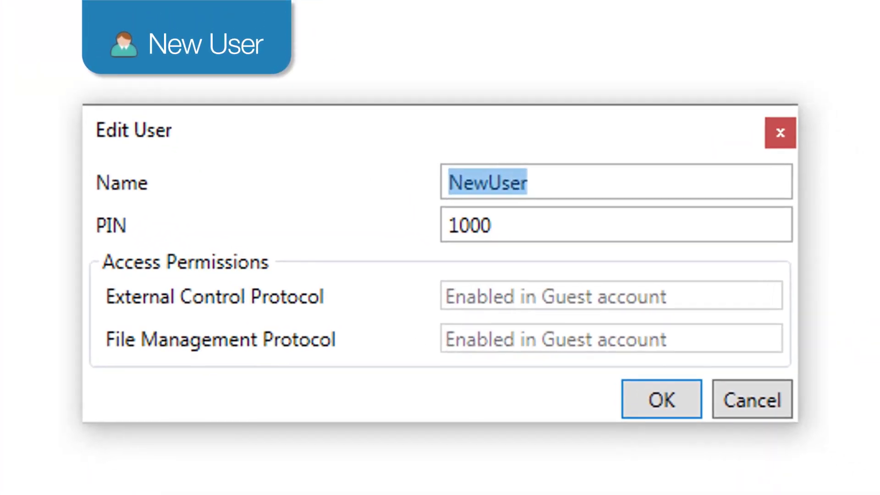
- Enter the new user's name and replace the default PIN with a new PIN
{"action": "type", "text": "Patrick"}
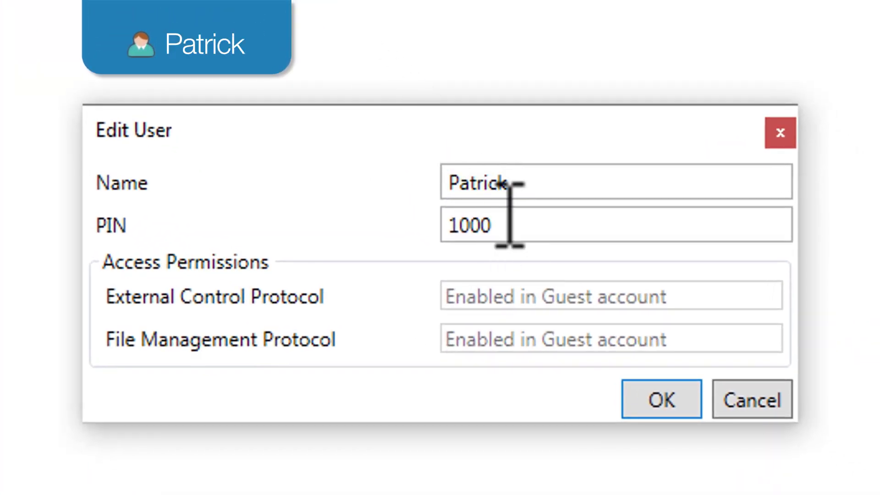
{"action": "double_click", "coordinate": [472, 225]}
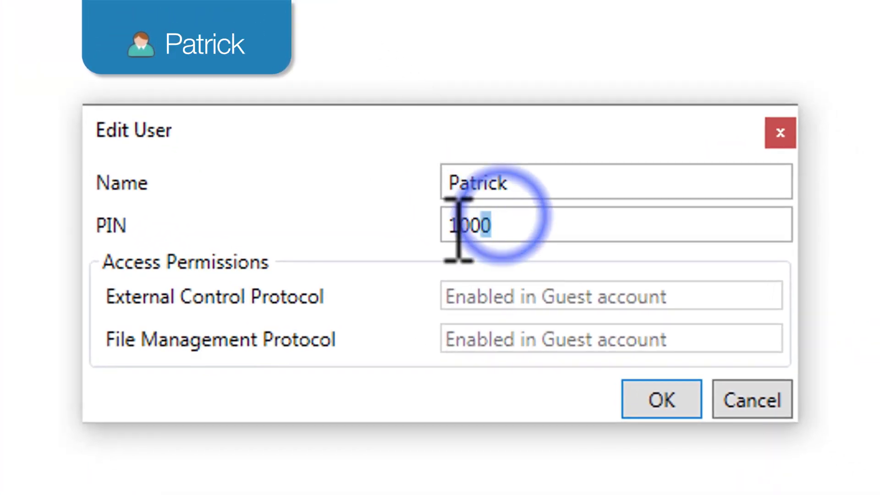
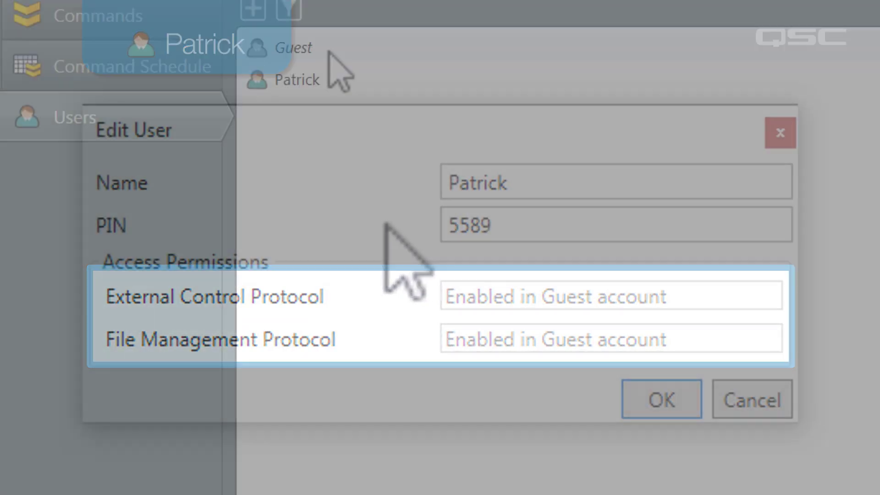
- Set Guest's External Control Protocol and File Management Protocol permissions to No
{"action": "double_click", "coordinate": [330, 49]}
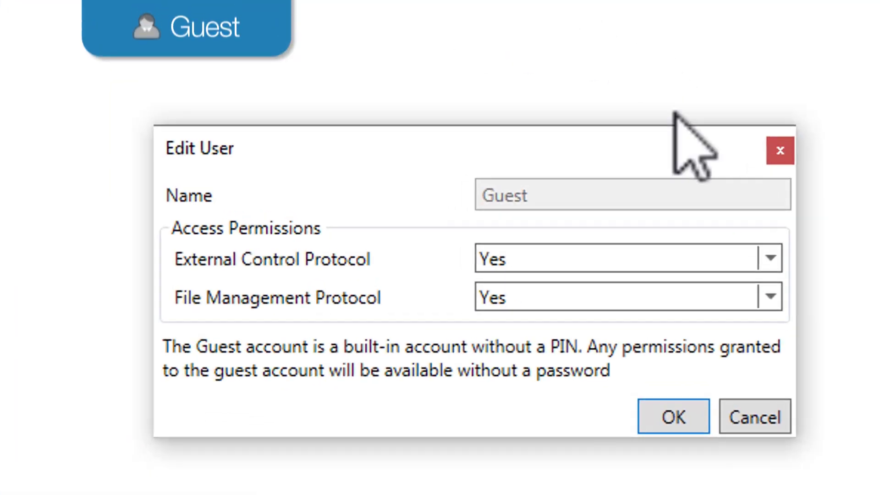
{"action": "left_click", "coordinate": [771, 259]}
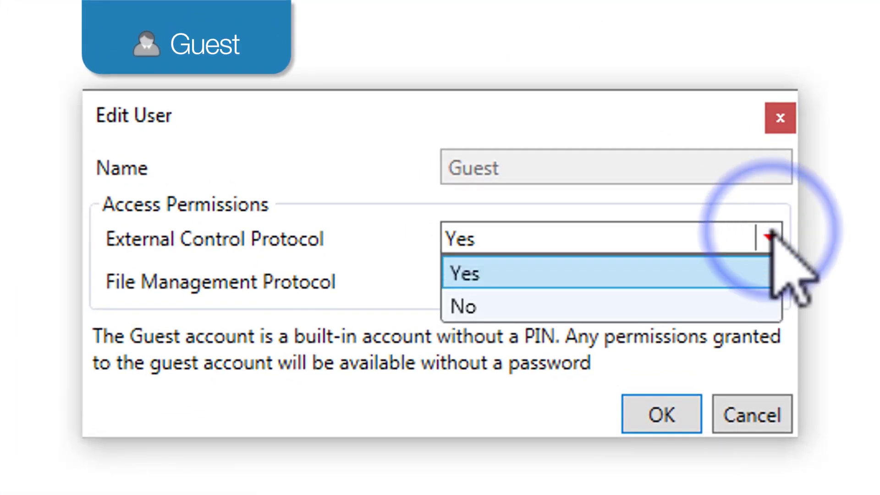
{"action": "left_click", "coordinate": [728, 277]}
{"action": "left_click", "coordinate": [775, 289]}
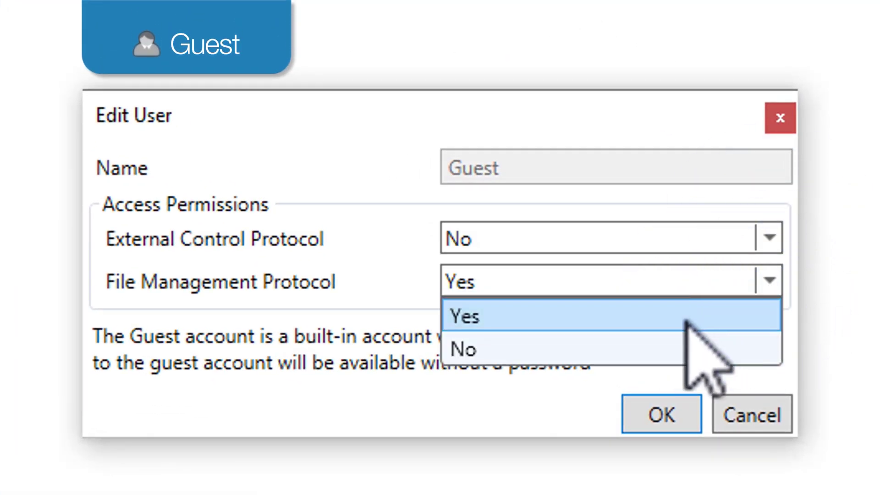
{"action": "left_click", "coordinate": [676, 349]}
- Set the new user's External Control Protocol permission to No
{"action": "left_click", "coordinate": [628, 318]}
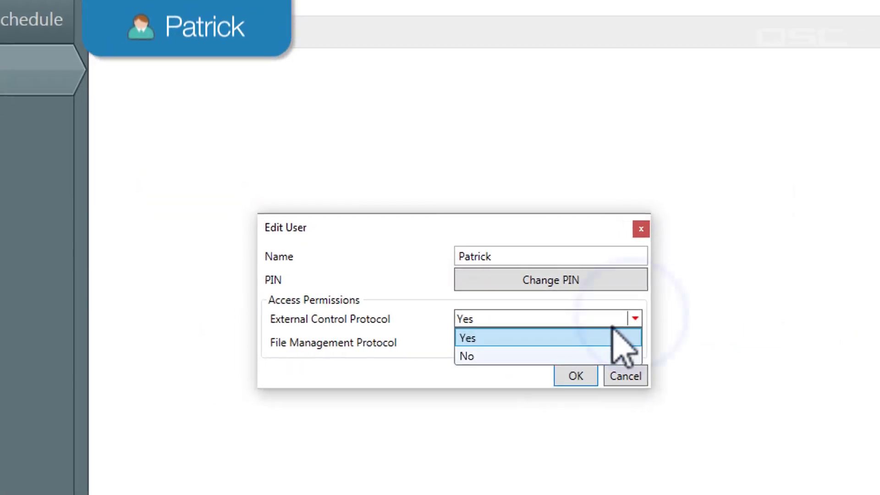
{"action": "left_click", "coordinate": [601, 359]}
{"action": "left_click", "coordinate": [758, 342]}
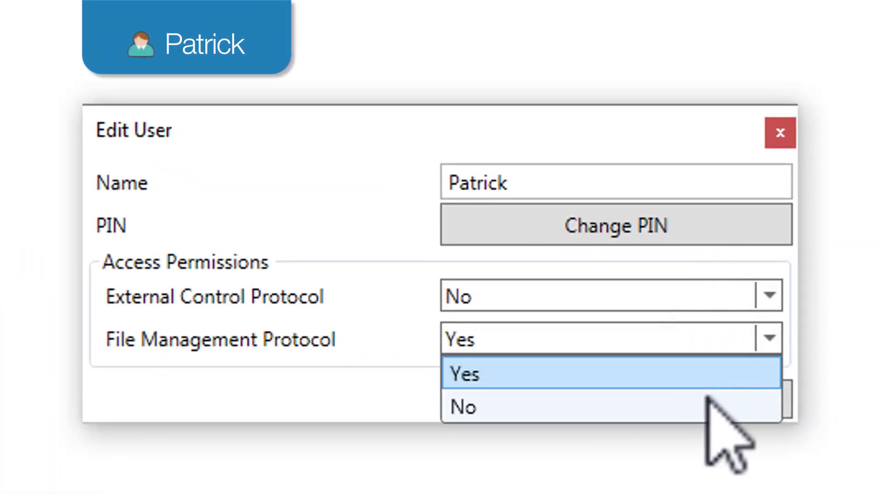